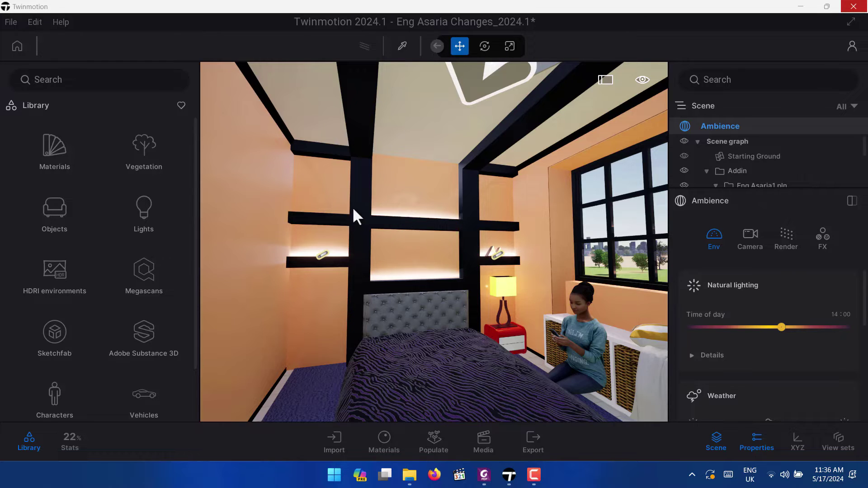
Examine the house and compound from above, and the study's desks, doorway and wall shelves
left_click(382, 235)
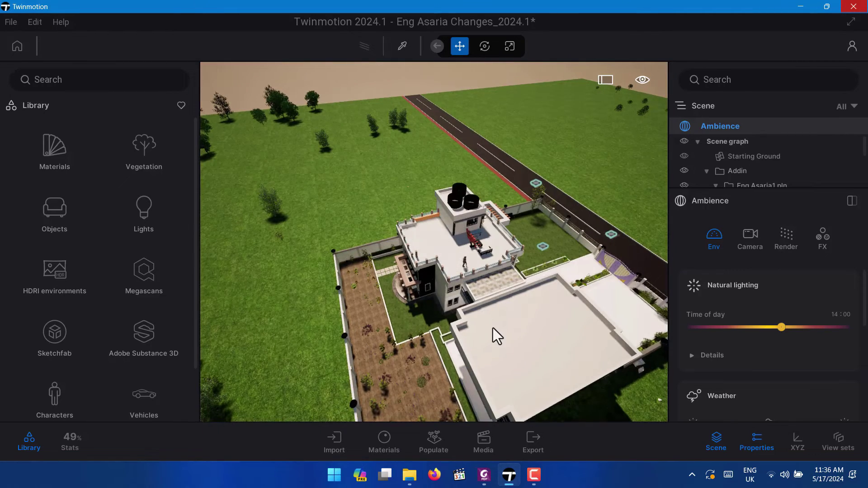
scroll(472, 334, "up", 3)
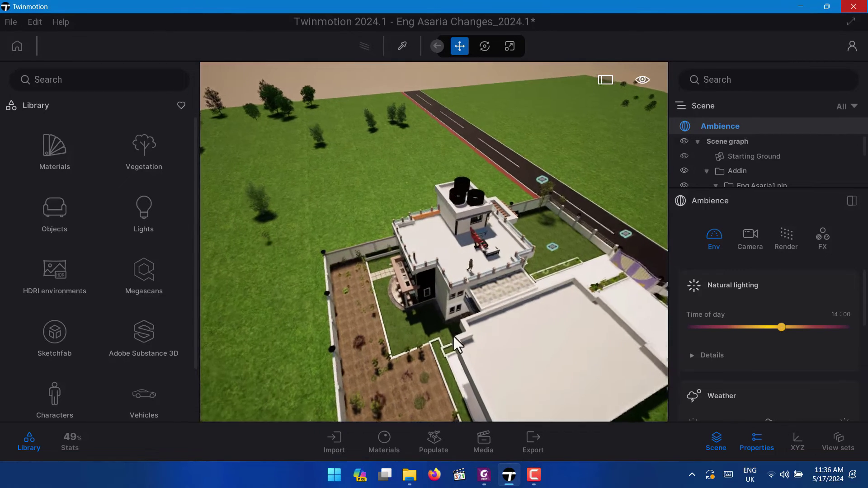
middle_click_drag(387, 245, 354, 264, "shift")
left_click_drag(356, 266, 465, 271)
scroll(469, 235, "up", 10)
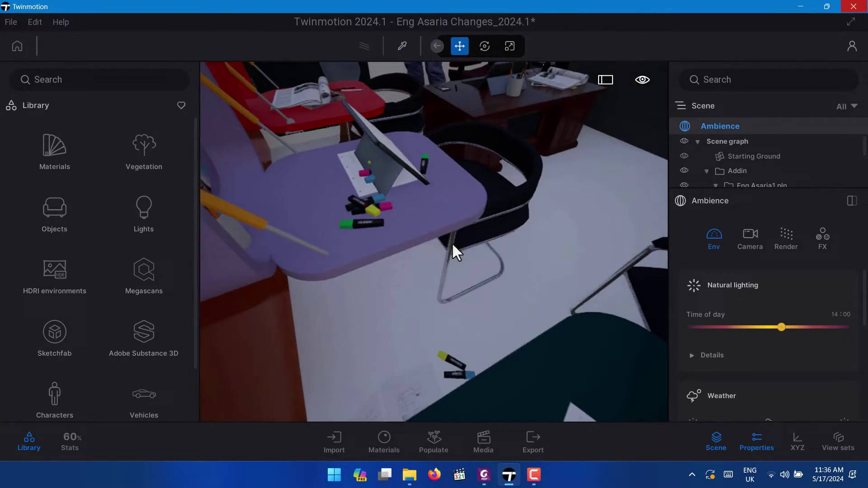
right_click_drag(453, 245, 481, 318)
right_click_drag(497, 275, 520, 319)
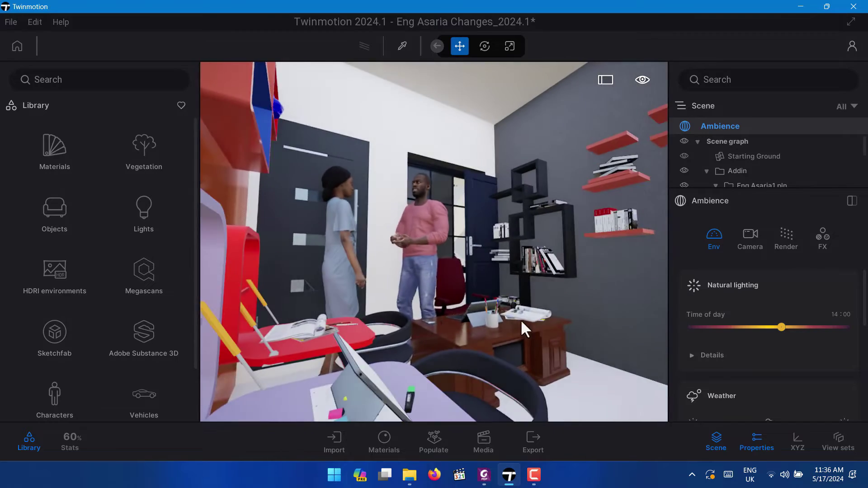
scroll(307, 253, "up", 8)
scroll(394, 266, "up", 2)
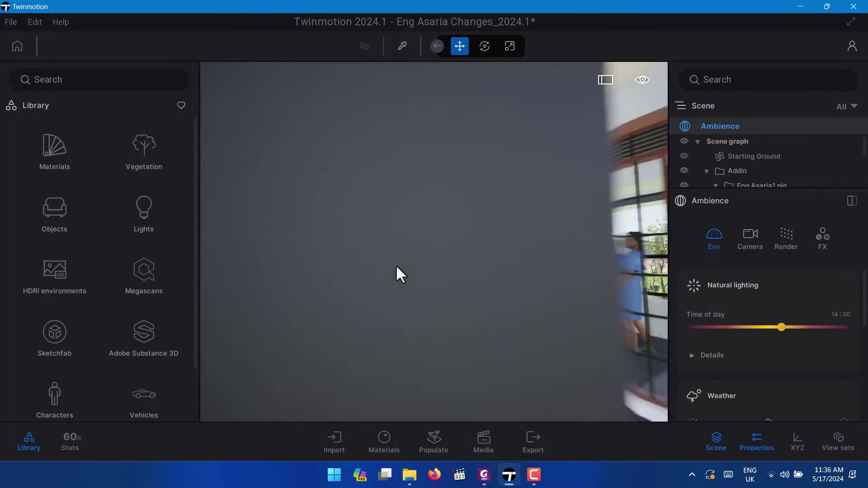
scroll(395, 265, "down", 10)
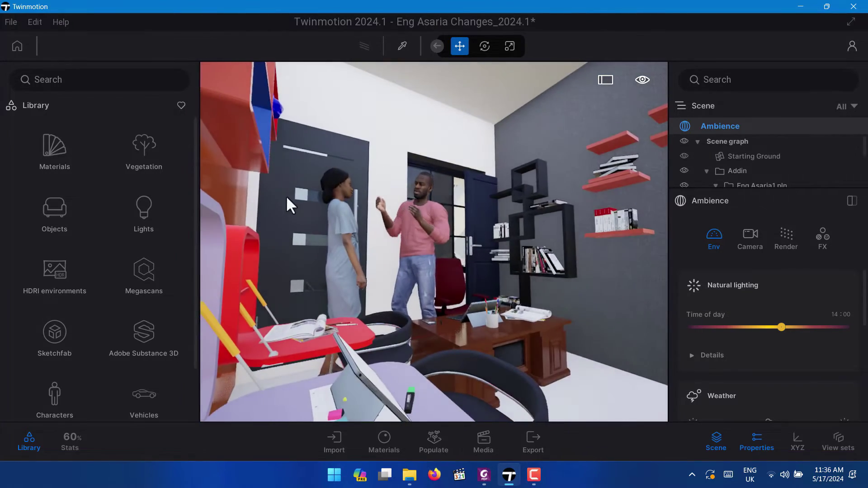
right_click_drag(287, 198, 434, 201)
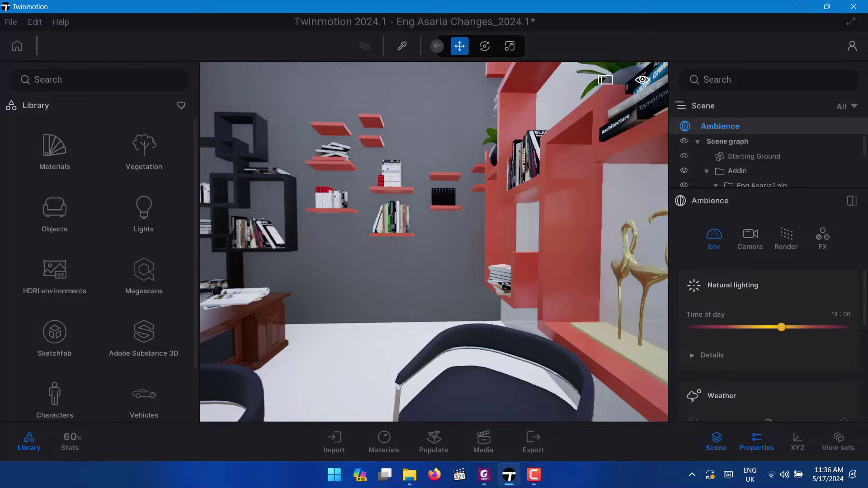
scroll(354, 153, "up", 5)
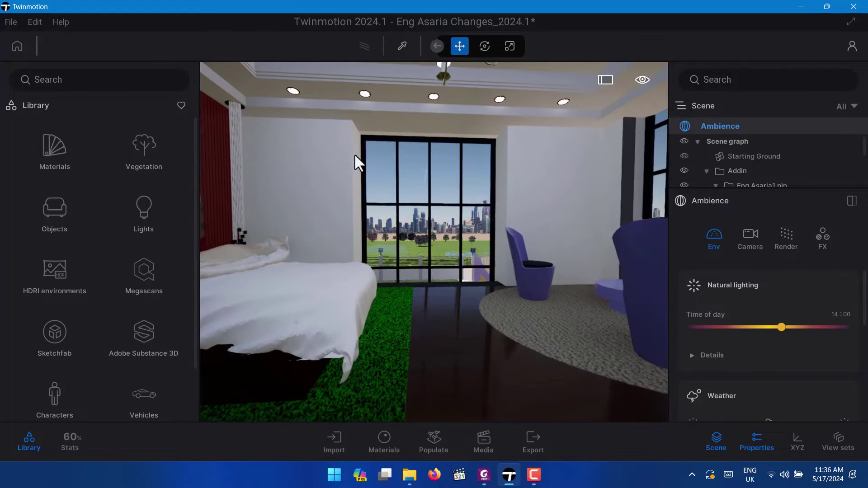
Look around the bedroom with the tall gridded window and the study's orange shelving wall
left_click_drag(354, 153, 445, 149)
right_click_drag(445, 179, 412, 178)
scroll(432, 177, "up", 5)
scroll(412, 178, "up", 5)
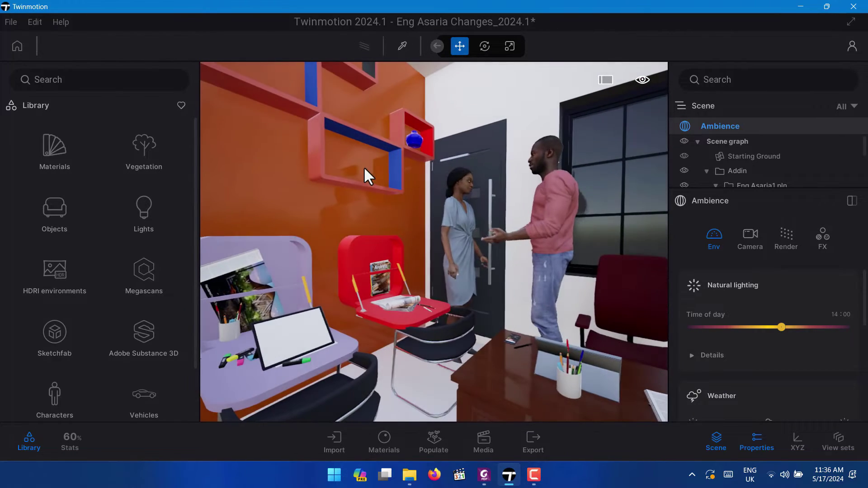
right_click_drag(363, 166, 259, 153)
scroll(359, 167, "up", 4)
scroll(356, 166, "up", 4)
scroll(337, 174, "up", 4)
scroll(260, 154, "down", 5)
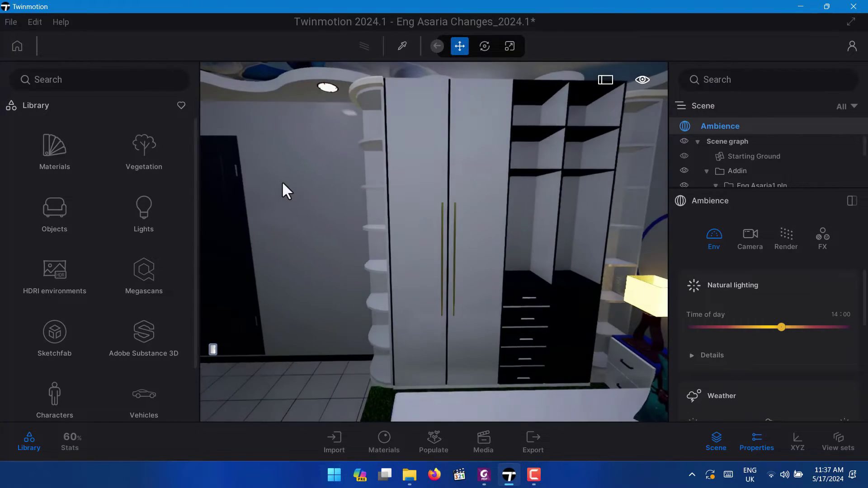
Inspect the bare wall between the dark door and the white wardrobe in the children's bedroom
right_click_drag(281, 181, 283, 180)
scroll(357, 207, "up", 8)
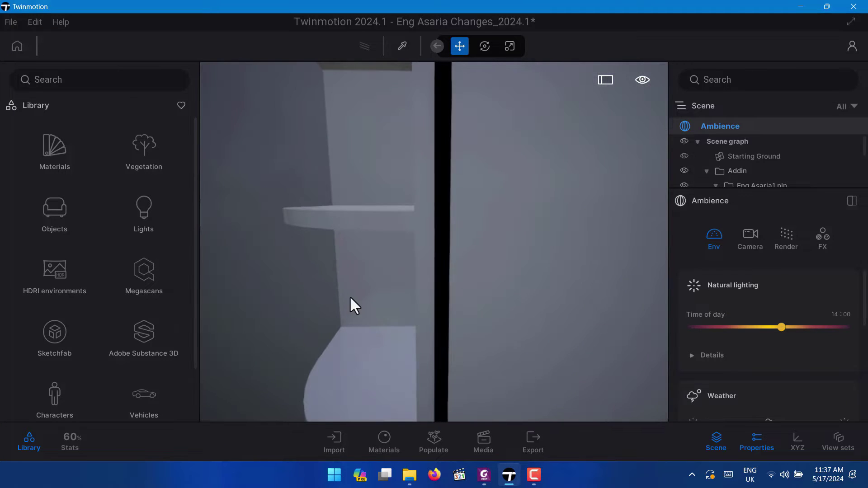
scroll(333, 248, "down", 6)
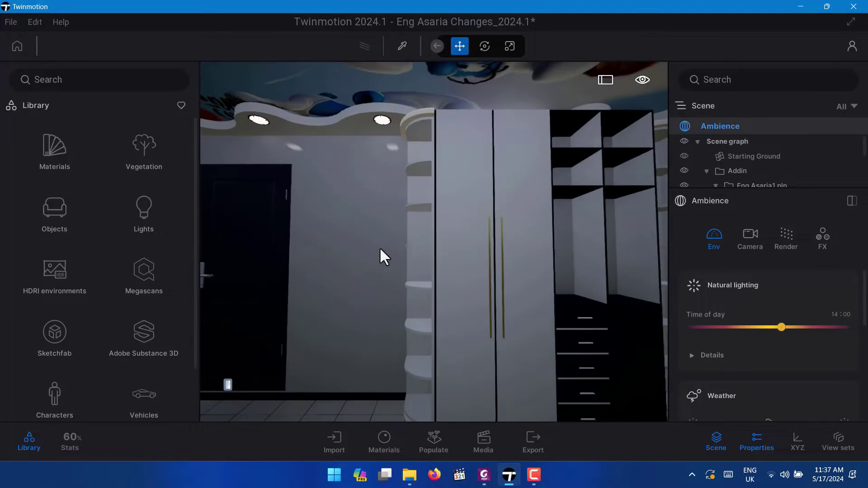
right_click_drag(333, 248, 318, 257)
scroll(318, 258, "up", 3)
right_click_drag(497, 189, 499, 184)
scroll(500, 181, "up", 3)
middle_click_drag(506, 155, 312, 174)
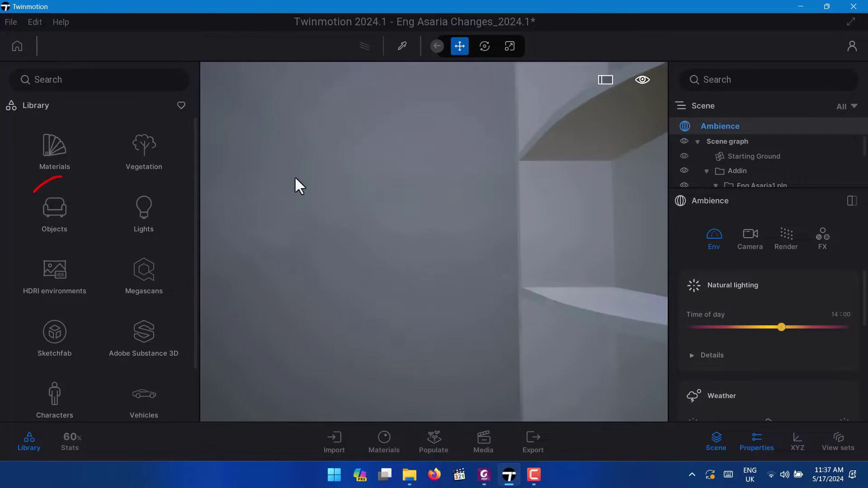
Find the wall pictures among the living room decorations in the library's Home objects
left_click(50, 206)
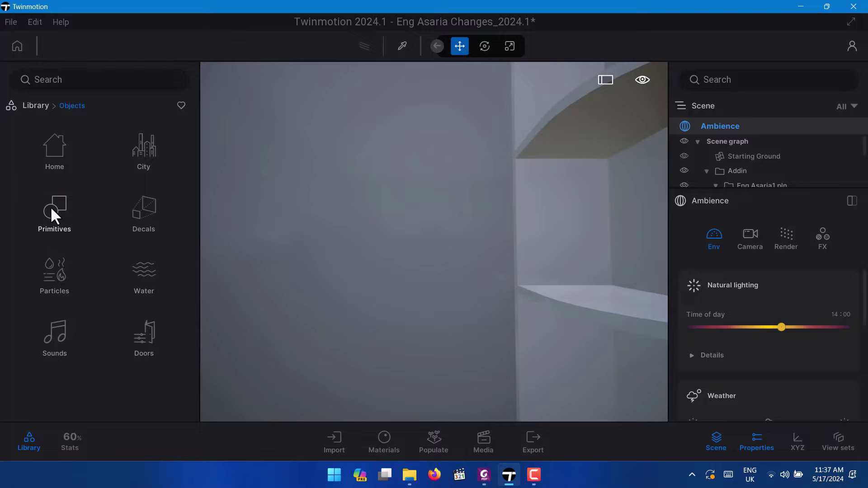
left_click(50, 161)
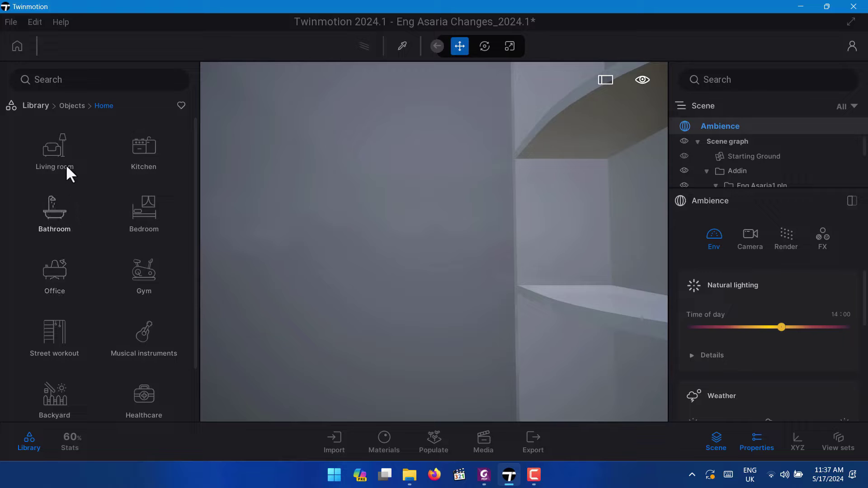
left_click(58, 142)
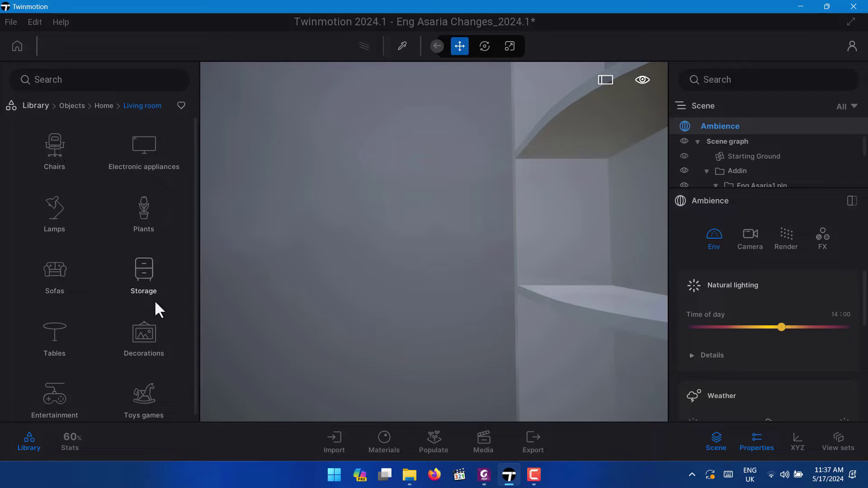
left_click(146, 335)
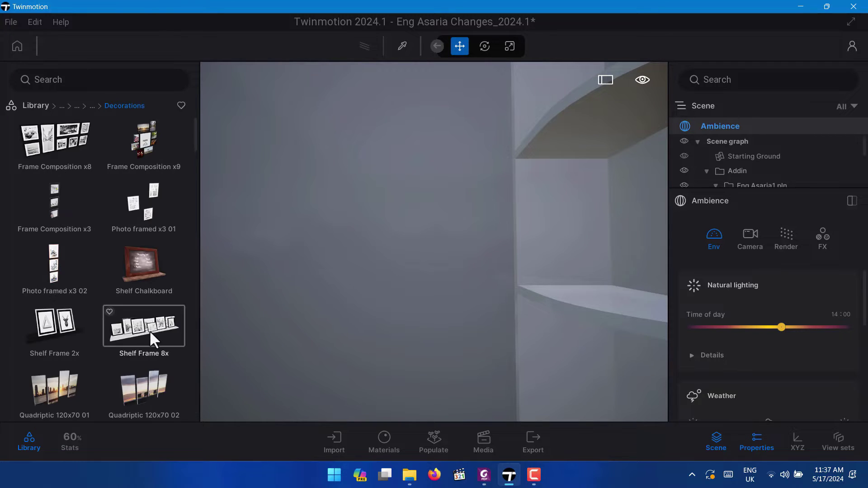
scroll(123, 226, "down", 2)
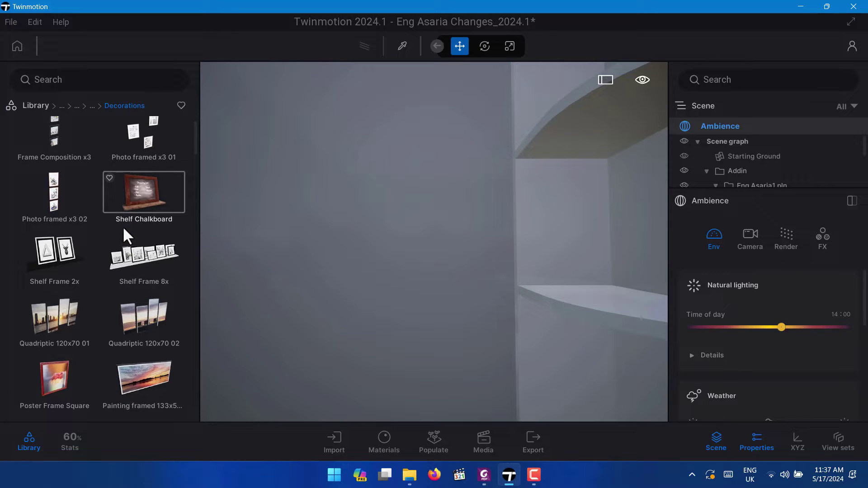
scroll(120, 256, "down", 3)
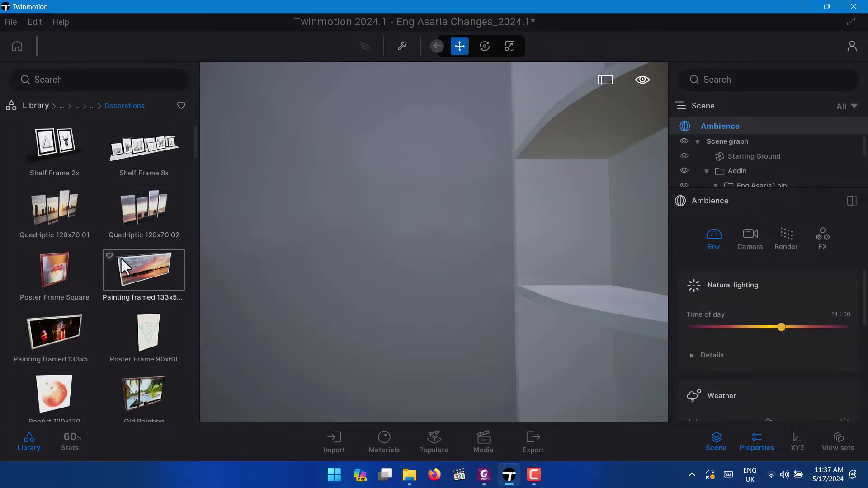
scroll(121, 256, "down", 3)
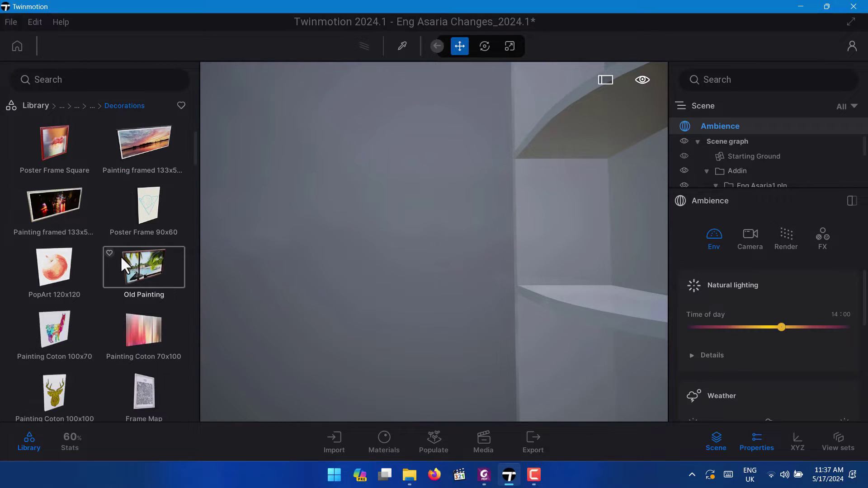
Place the PopArt 120x120 picture on the bedroom wall between the door and the wardrobe
left_click_drag(145, 210, 344, 291)
left_click_drag(151, 236, 91, 214)
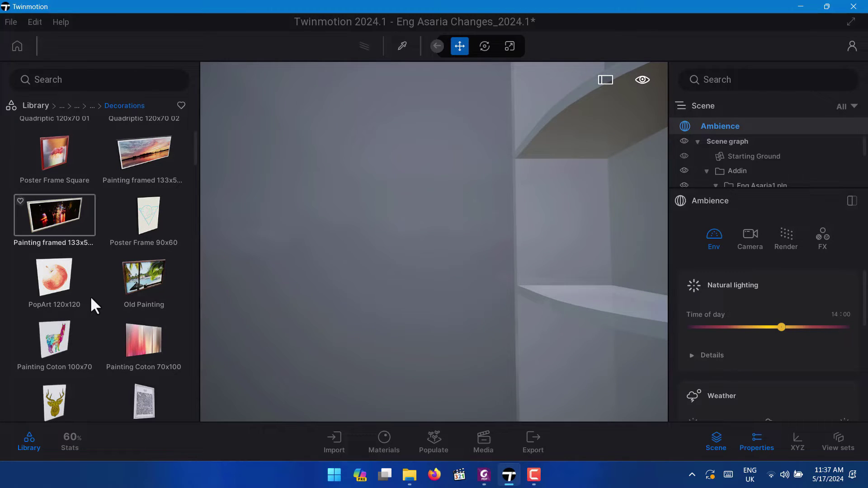
left_click_drag(58, 271, 329, 218)
key("f")
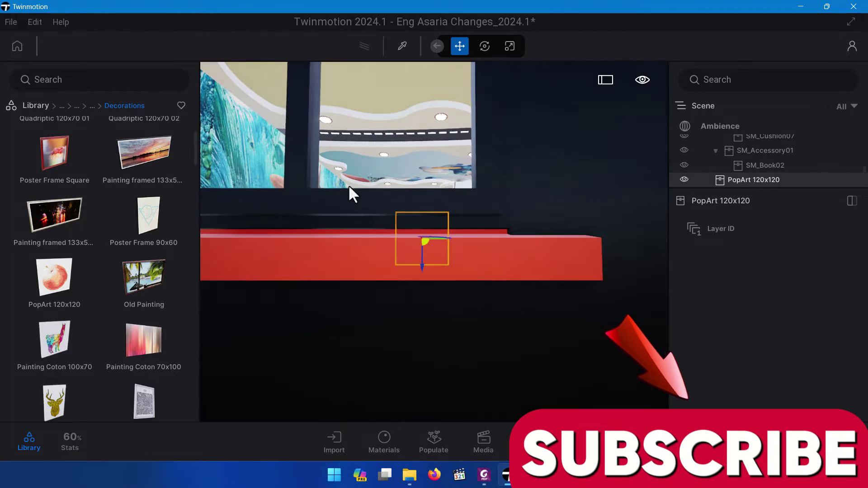
scroll(360, 172, "up", 3)
scroll(404, 229, "up", 8)
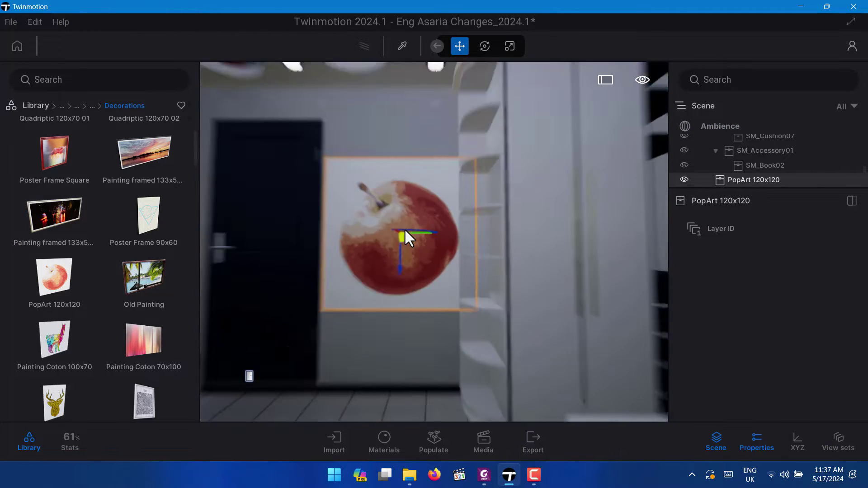
scroll(362, 194, "down", 3)
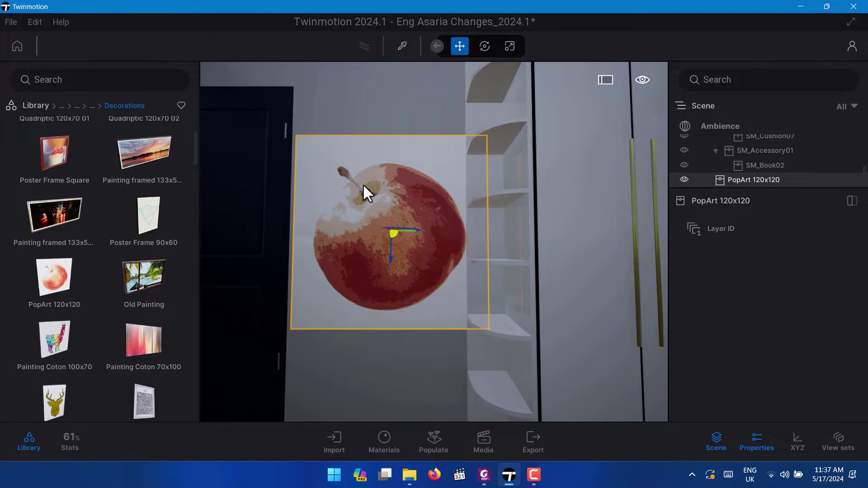
Pick the apple picture's MI_Picture45 material with the Material picker
left_click(400, 45)
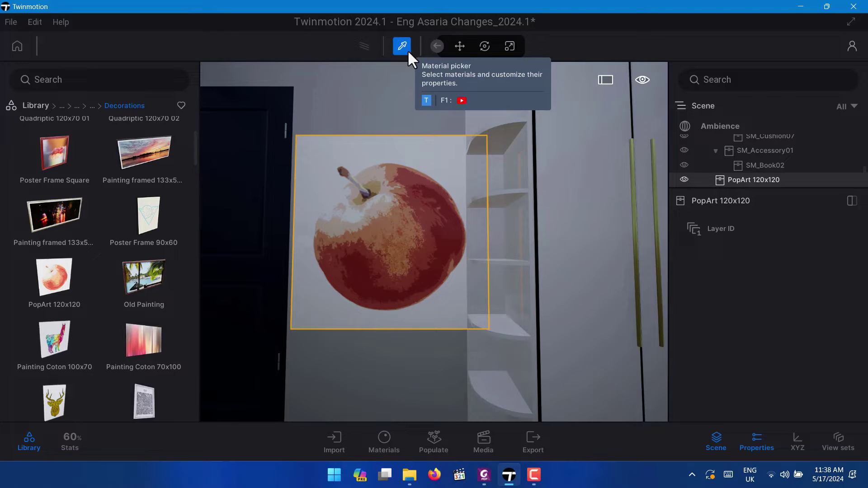
left_click(378, 271)
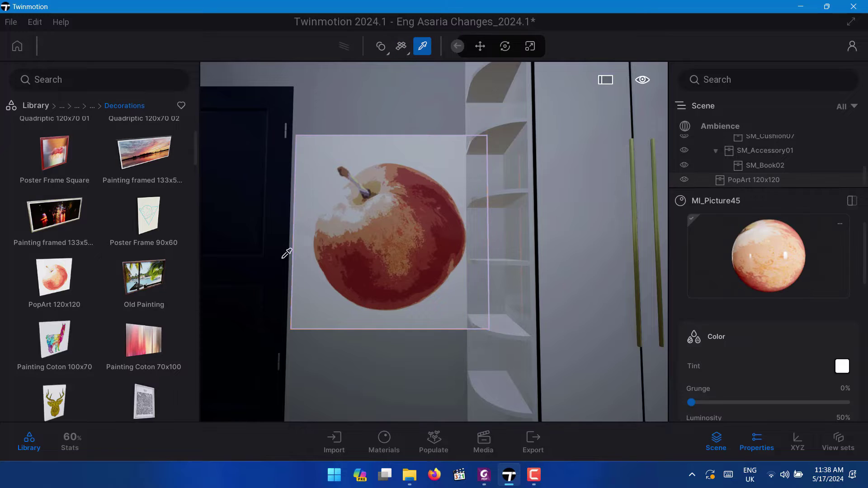
left_click(385, 111)
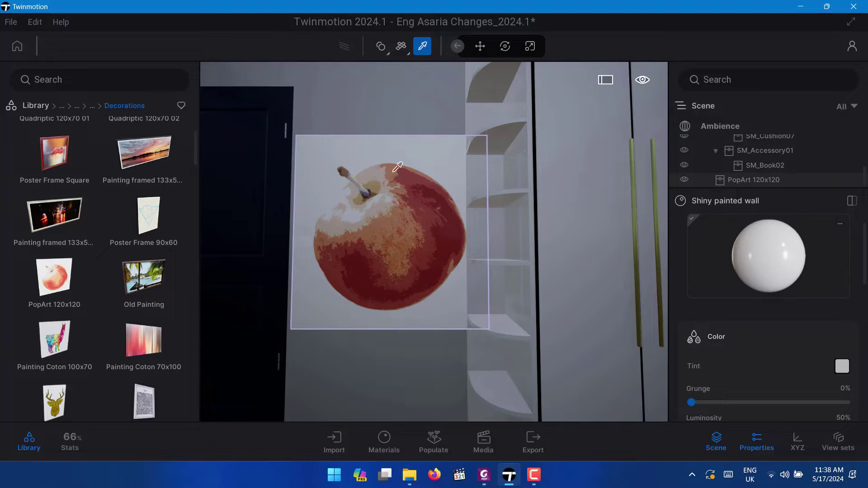
left_click(398, 198)
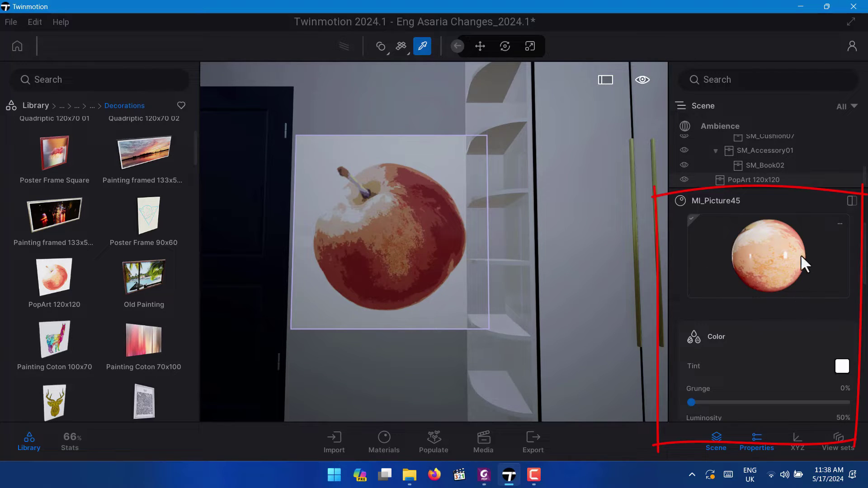
Replace the picture material's color texture with _0e3bd8c3-e676-47b2-9fa8-1f63338b5f18.jpeg from the Downloads folder
scroll(769, 264, "down", 1)
scroll(768, 251, "up", 1)
scroll(753, 229, "down", 2)
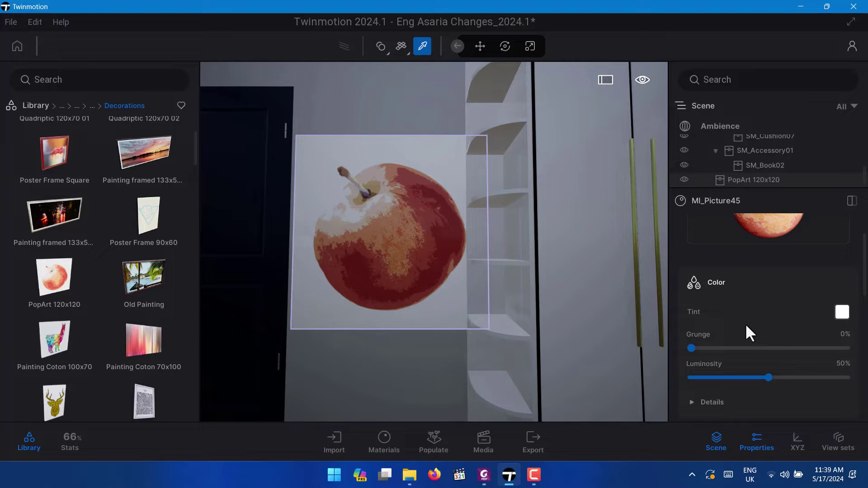
scroll(745, 324, "down", 1)
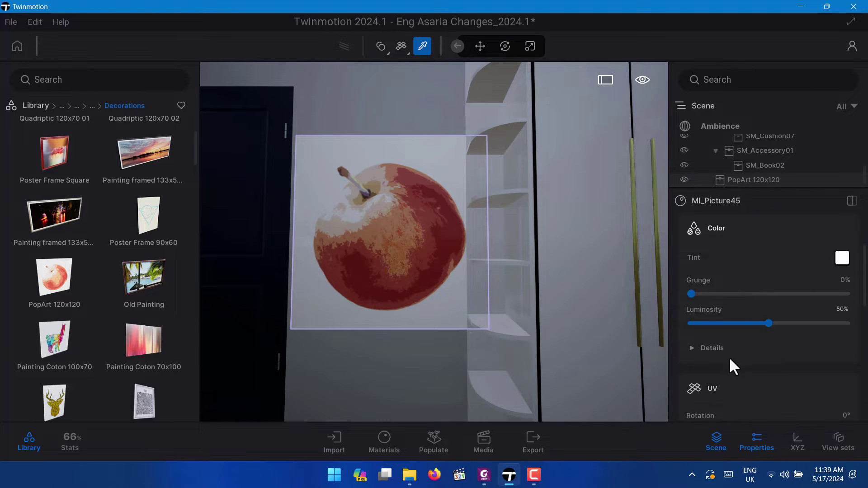
left_click(692, 349)
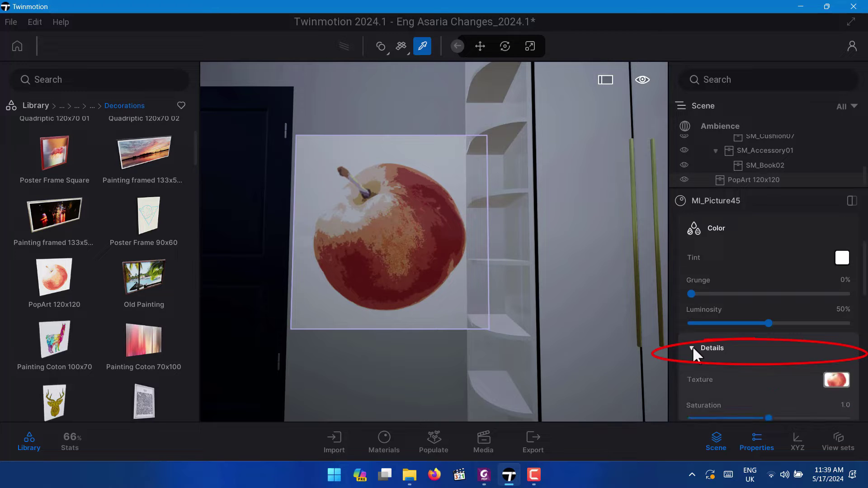
scroll(721, 348, "down", 1)
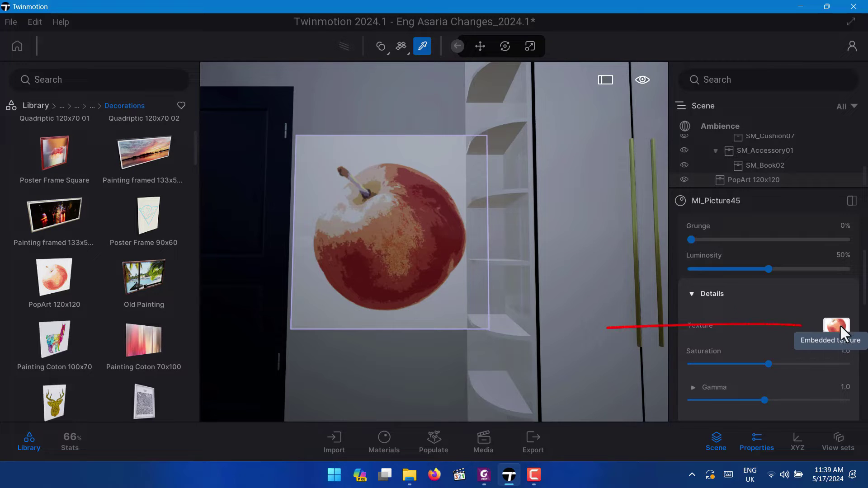
right_click(825, 324)
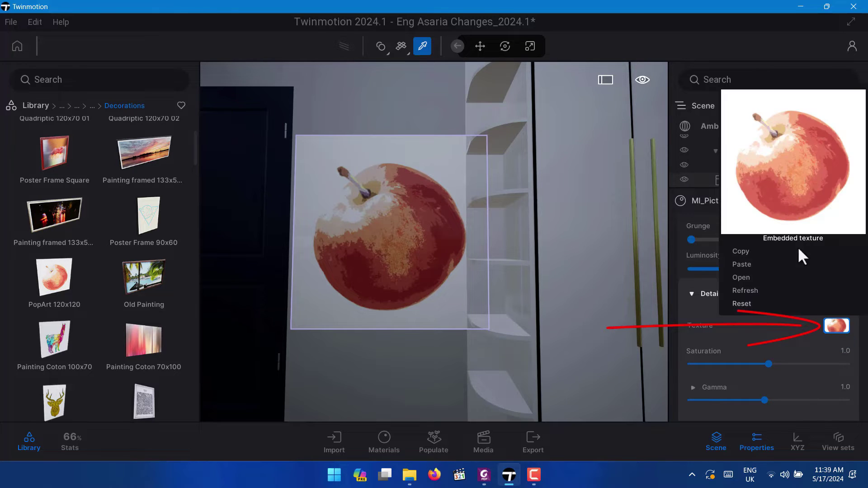
left_click(742, 277)
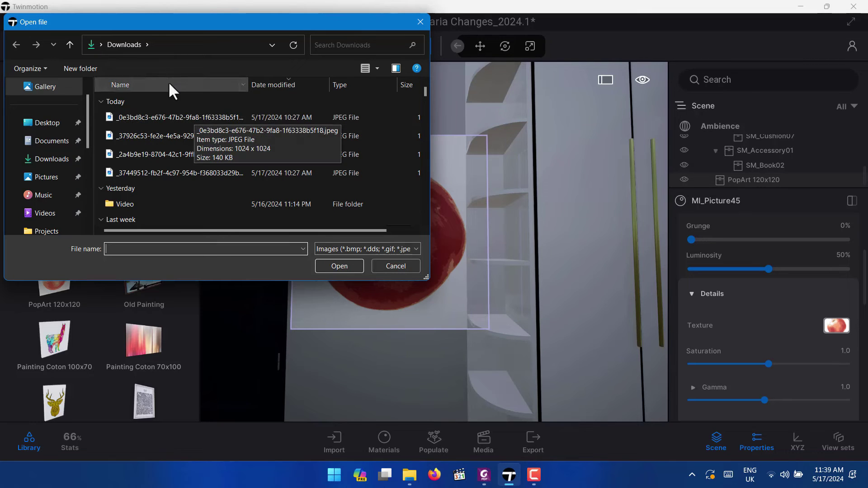
left_click(175, 116)
left_click(348, 265)
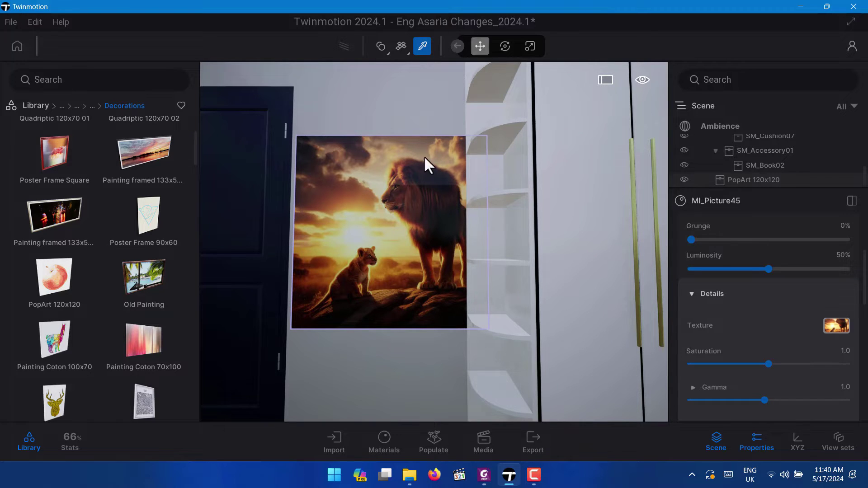
Scale the lion picture's width down to 0.72 so it fits the wall between the door and the corner shelves
left_click(411, 207)
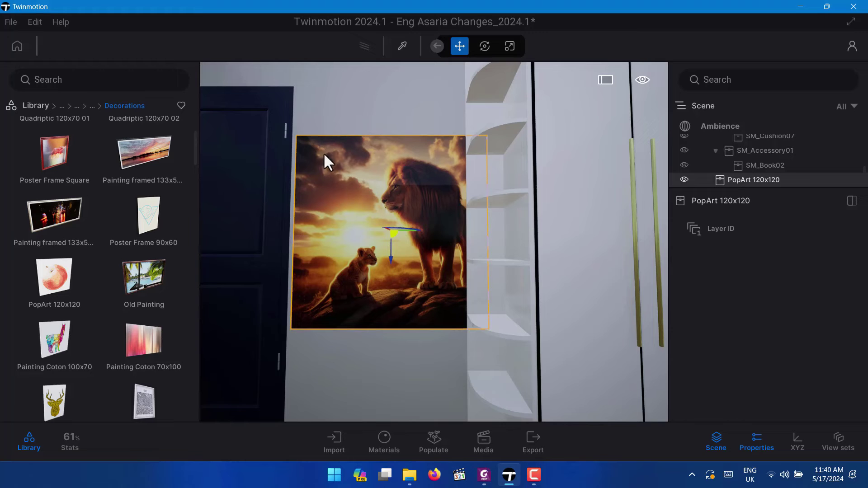
right_click_drag(386, 155, 366, 125)
scroll(358, 116, "up", 5)
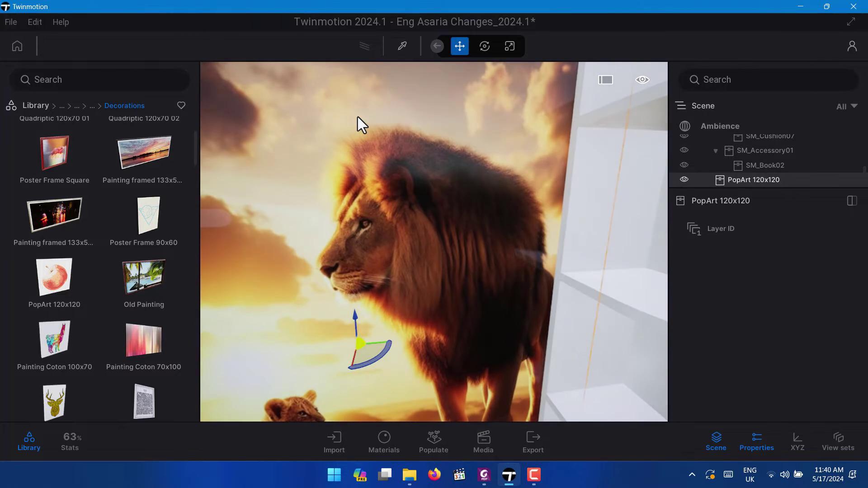
scroll(357, 123, "down", 5)
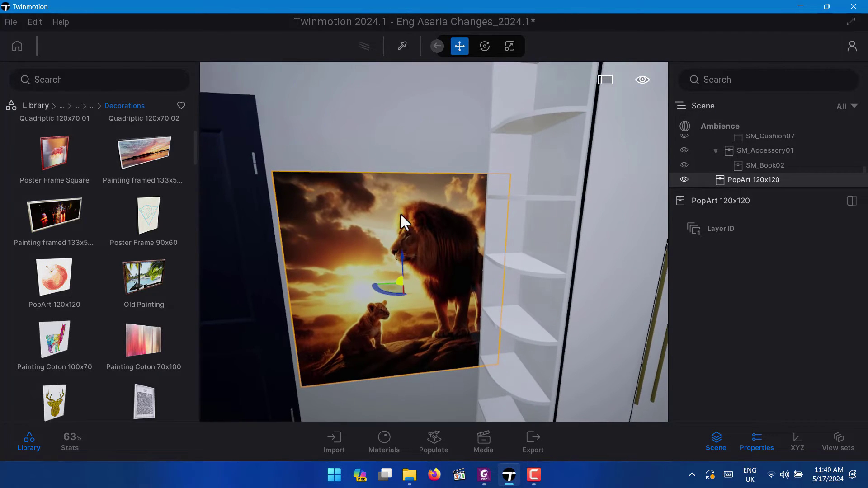
right_click_drag(444, 77, 427, 95)
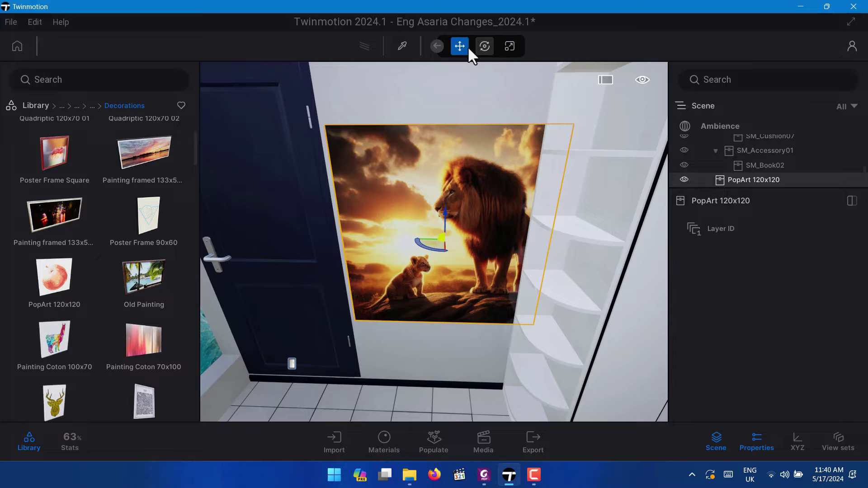
left_click(510, 47)
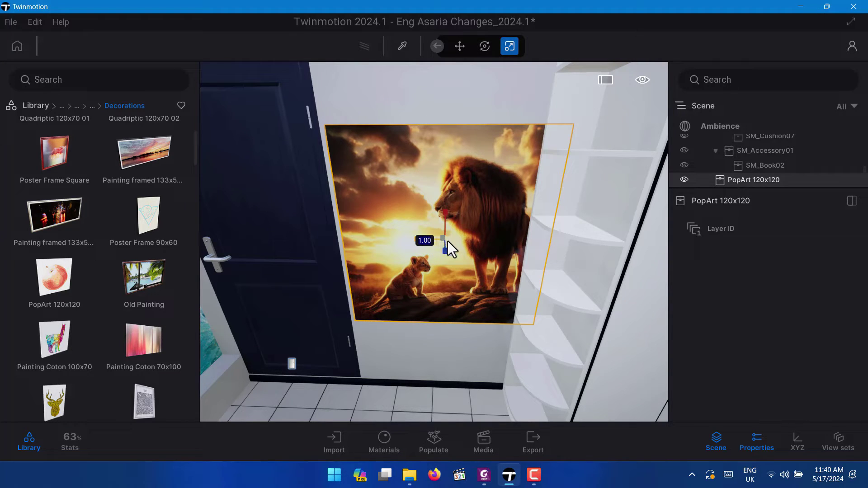
left_click_drag(448, 242, 445, 242)
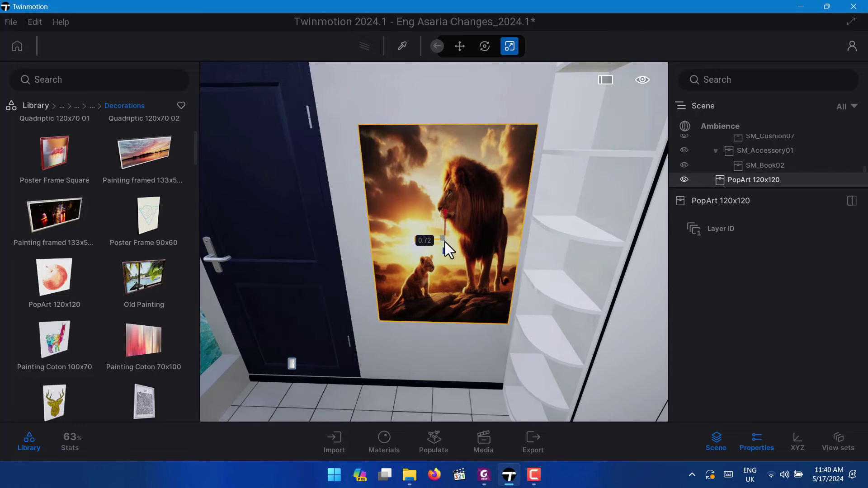
Move the lion picture slightly towards the door and raise it until its upper edge is about level with the door's
left_click(458, 44)
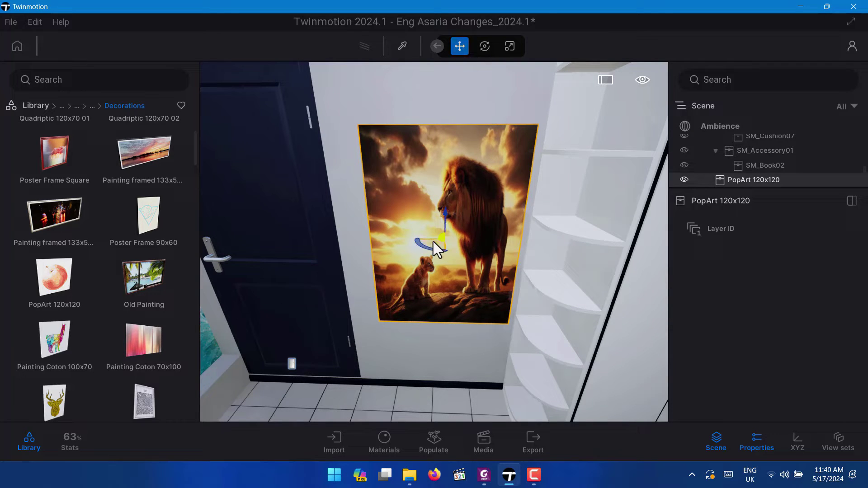
mouse_move(430, 241)
left_mouse_down()
mouse_move(408, 237)
mouse_move(421, 243)
left_mouse_up()
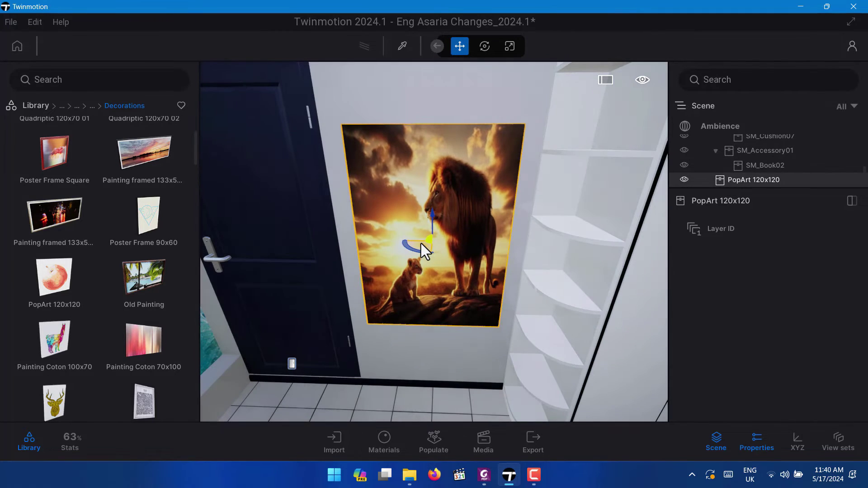
right_click_drag(459, 327, 456, 334)
scroll(456, 331, "down", 3)
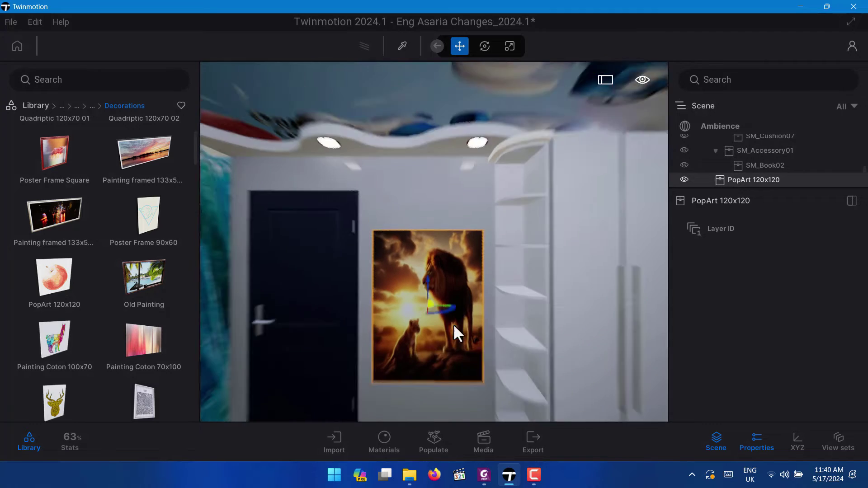
mouse_move(422, 241)
left_mouse_down()
mouse_move(423, 218)
mouse_move(425, 235)
left_mouse_up()
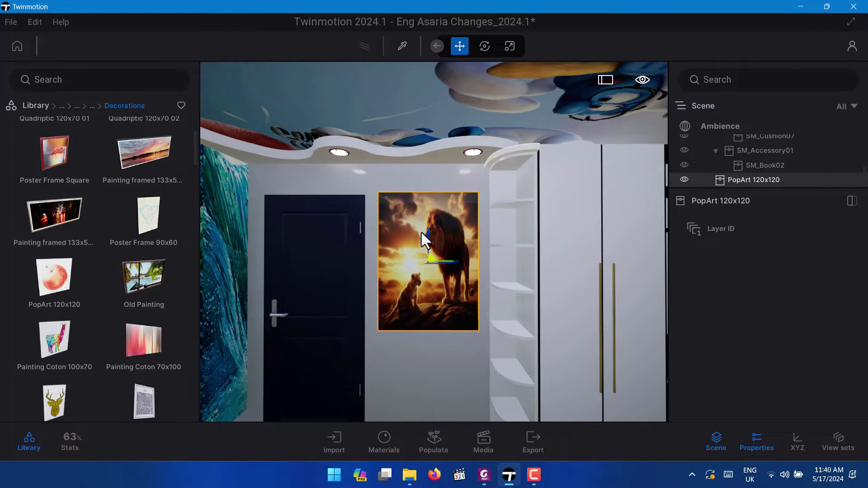
Inspect the lion picture on its wall, the wall behind the two beds and the mural wall opposite
scroll(419, 234, "up", 3)
right_click_drag(401, 195, 434, 194)
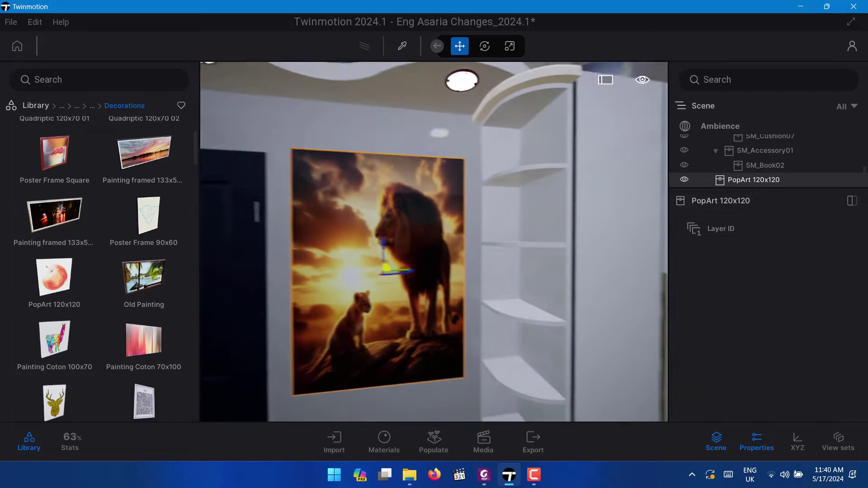
scroll(365, 192, "down", 5)
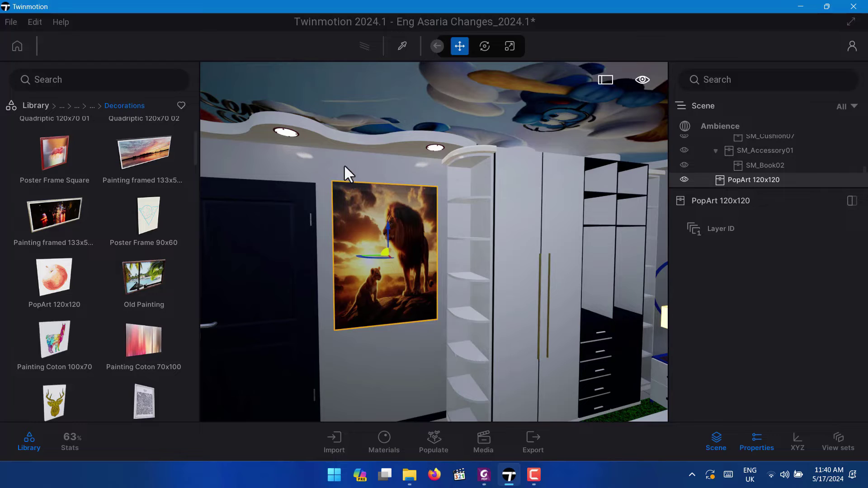
left_click(411, 367)
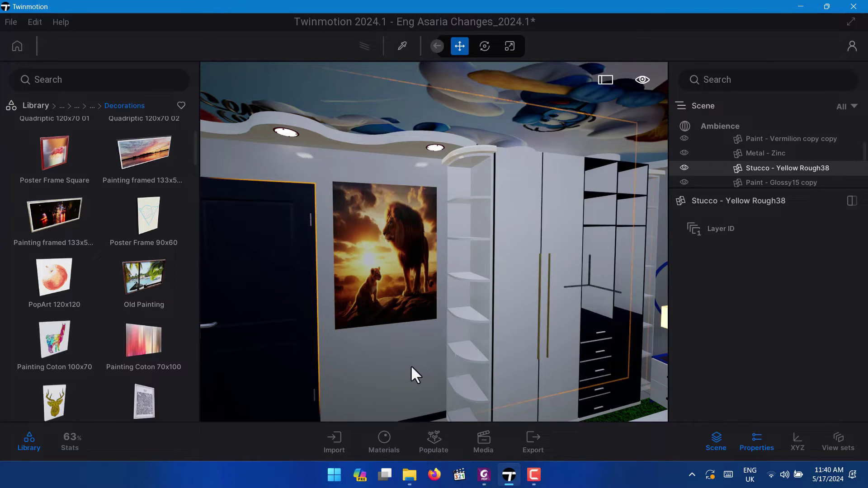
scroll(342, 276, "up", 5)
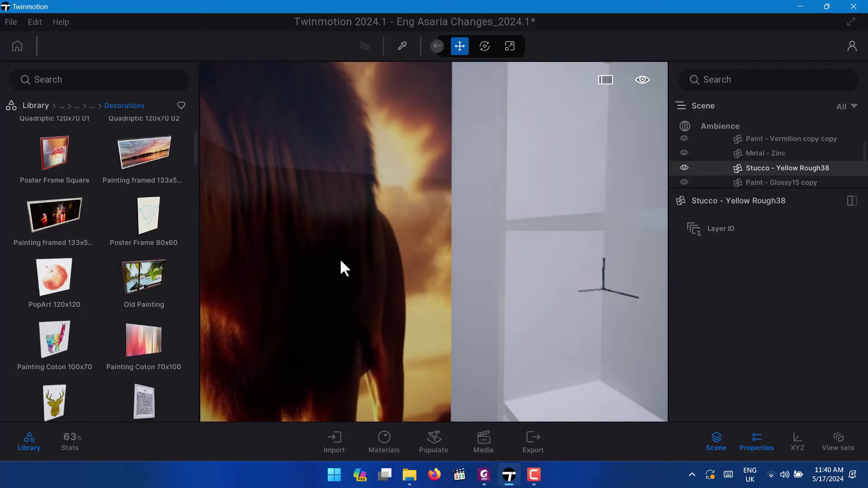
scroll(340, 259, "down", 5)
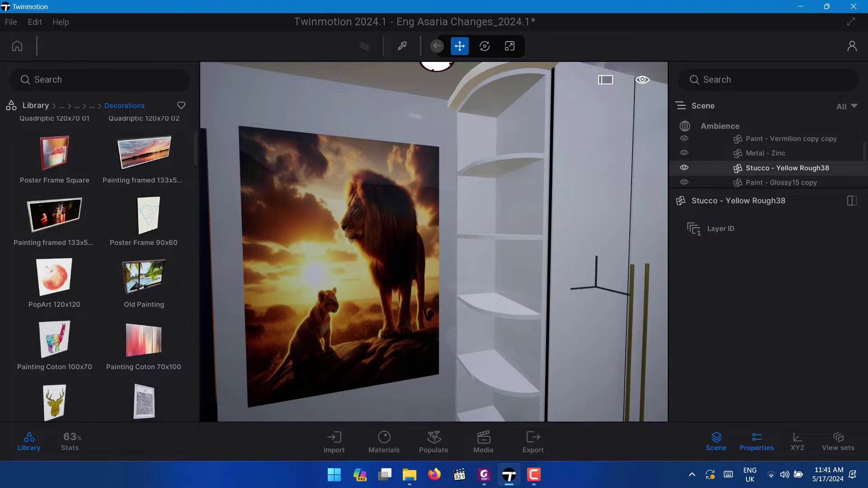
mouse_move(367, 253)
right_mouse_down()
mouse_move(384, 267)
mouse_move(374, 270)
mouse_move(452, 260)
mouse_move(530, 227)
right_mouse_up()
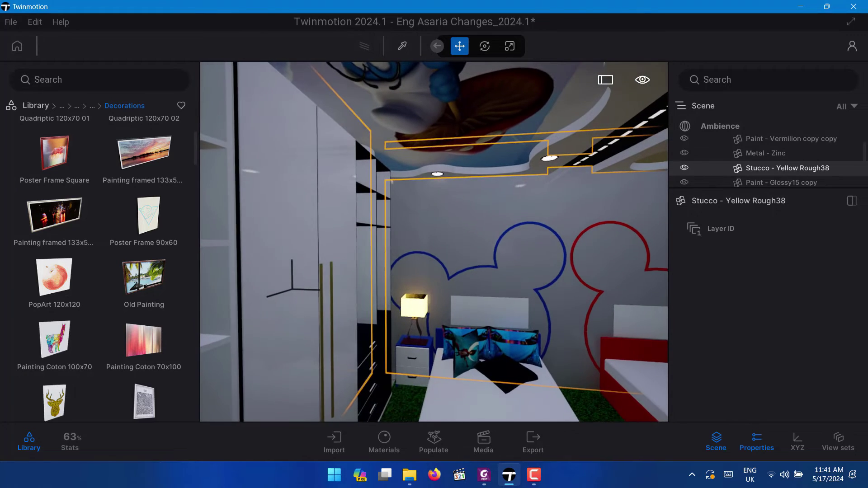
right_click_drag(452, 240, 492, 238)
scroll(498, 237, "up", 5)
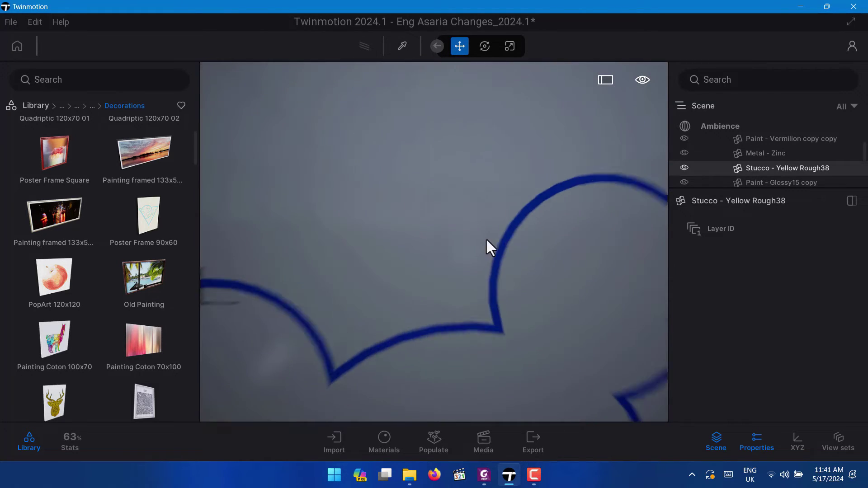
scroll(487, 241, "down", 10)
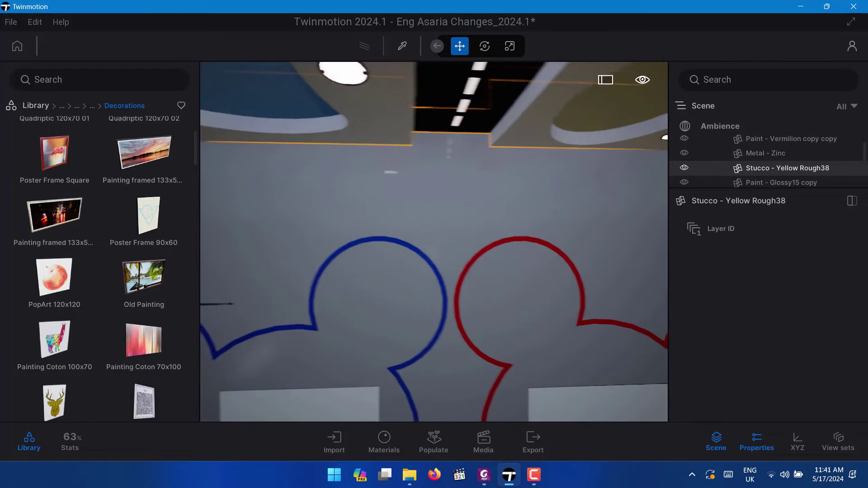
scroll(467, 244, "up", 5)
scroll(467, 245, "down", 5)
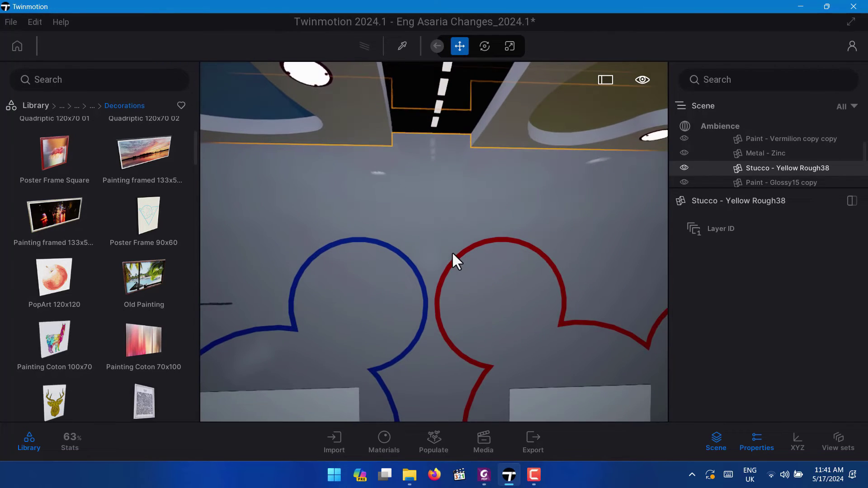
right_click_drag(488, 244, 212, 228)
left_click_drag(438, 271, 329, 260)
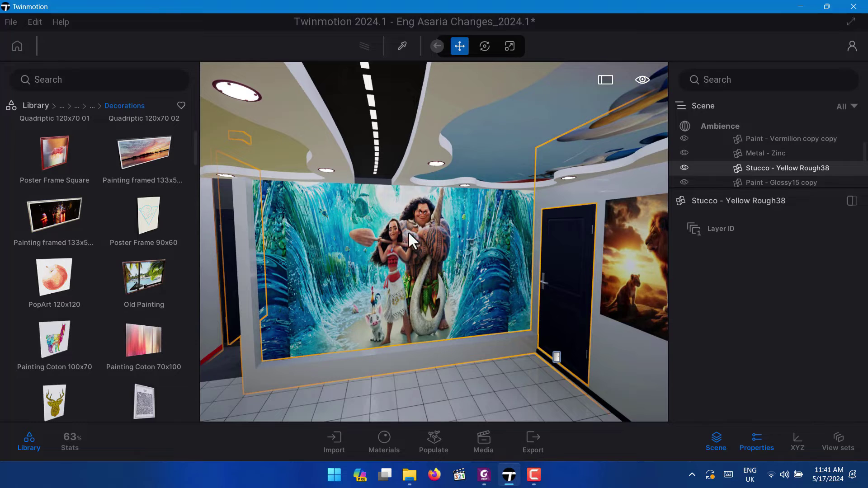
Place the Poster Frame 90x60 from the library on the bed wall, centred between the blue and red Mickey outlines
right_click_drag(363, 253, 619, 251)
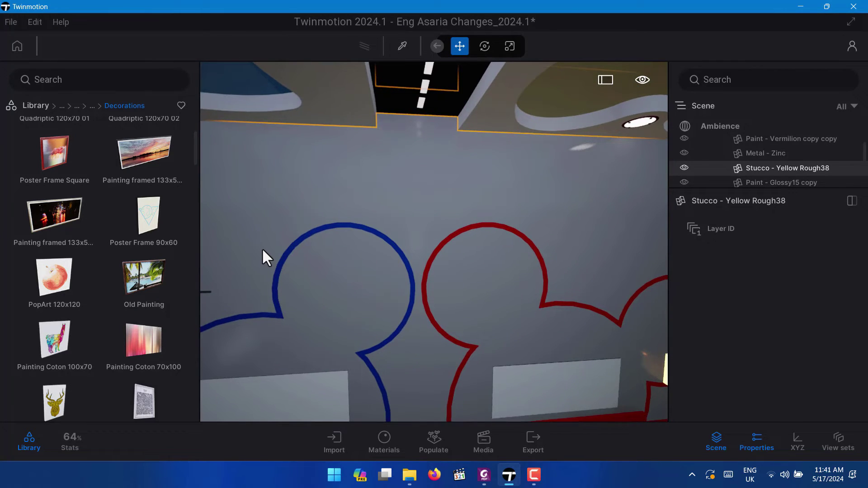
left_click_drag(142, 220, 431, 268)
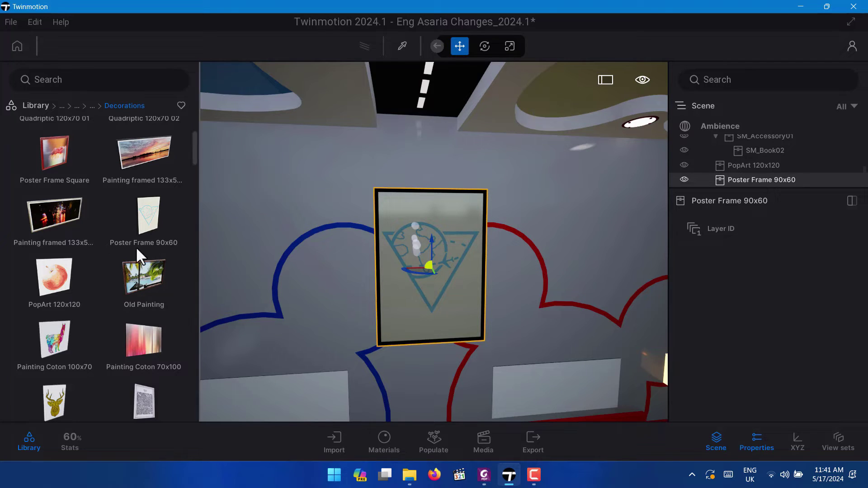
scroll(132, 246, "down", 3)
scroll(134, 247, "down", 3)
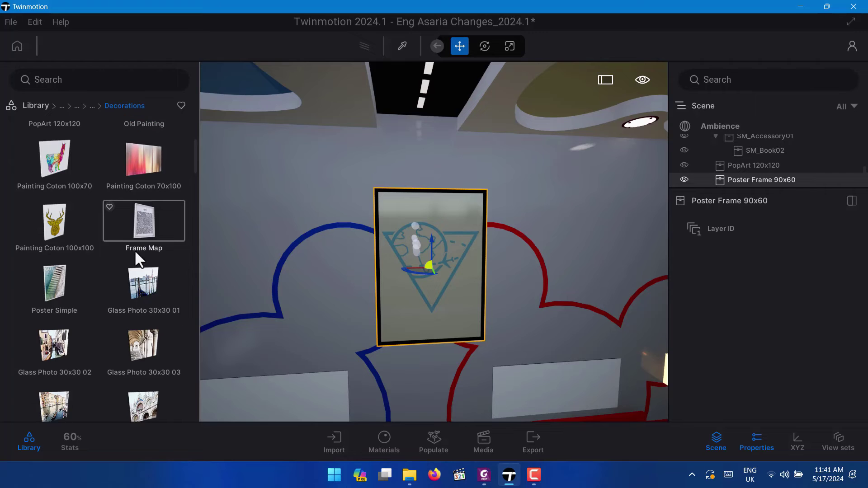
scroll(142, 251, "down", 3)
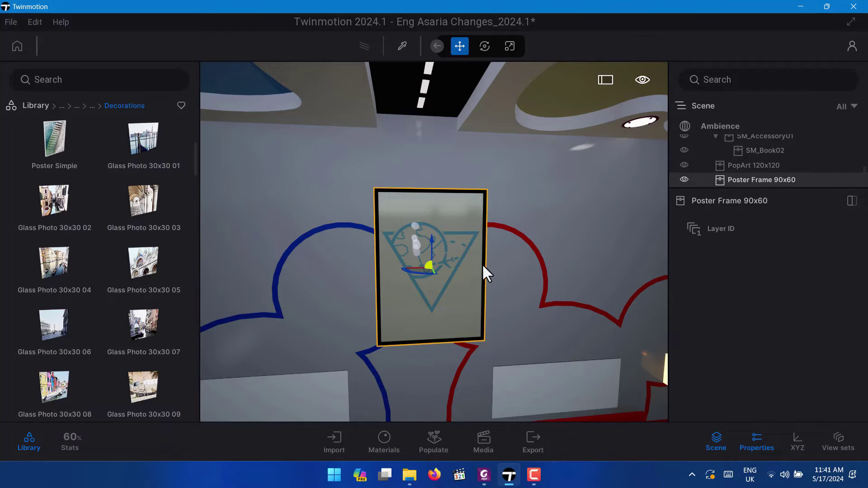
Stretch the poster frame horizontally into a wide landscape format above the two beds, to a scale beyond 2.48
scroll(483, 271, "up", 5)
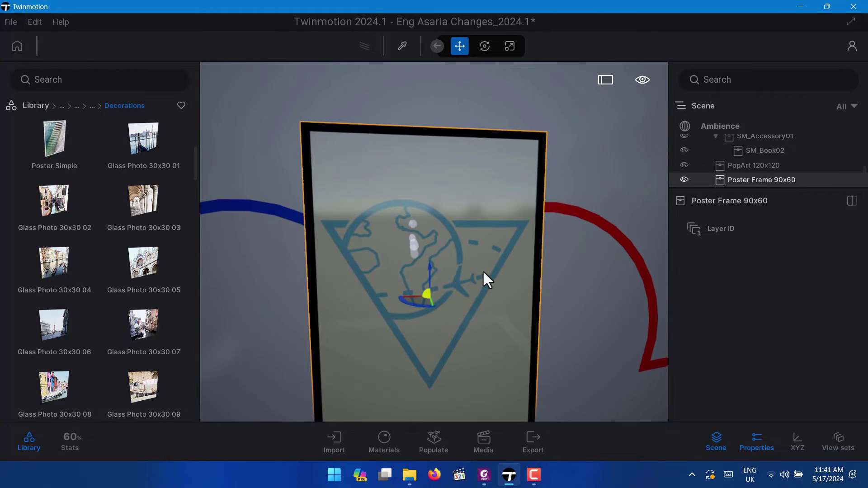
scroll(480, 265, "down", 4)
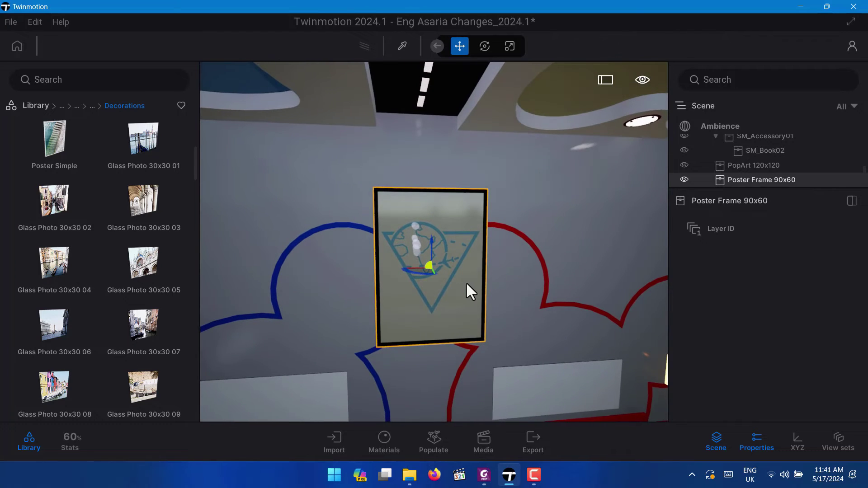
scroll(466, 282, "up", 5)
right_click_drag(457, 247, 420, 250)
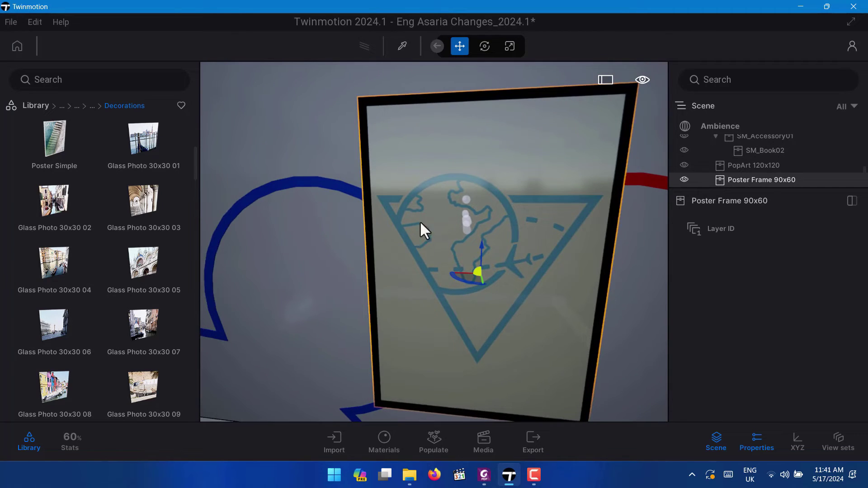
left_click_drag(420, 223, 435, 260)
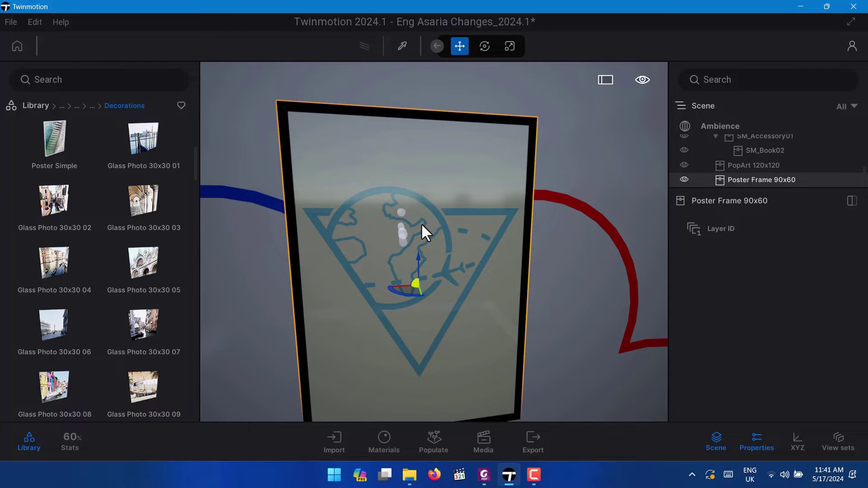
middle_click_drag(382, 205, 364, 204, "shift")
left_click_drag(404, 218, 409, 153)
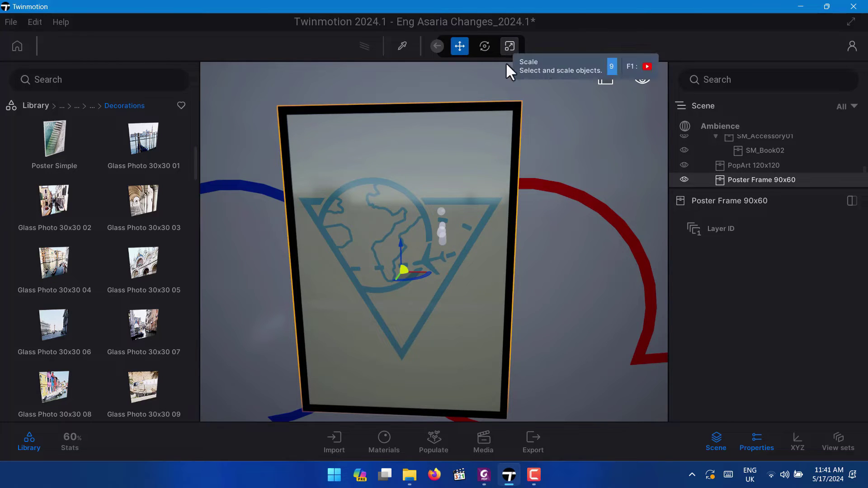
left_click(509, 45)
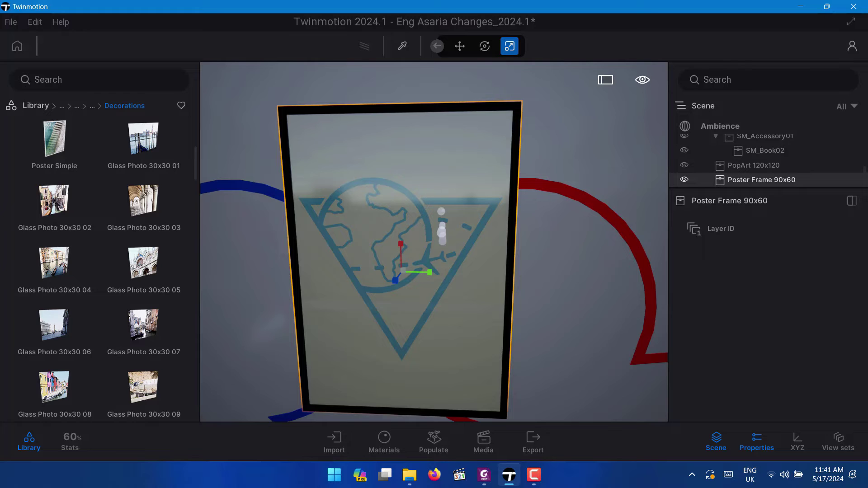
right_click_drag(417, 210, 445, 221)
scroll(418, 209, "down", 5)
left_click_drag(432, 252, 506, 247)
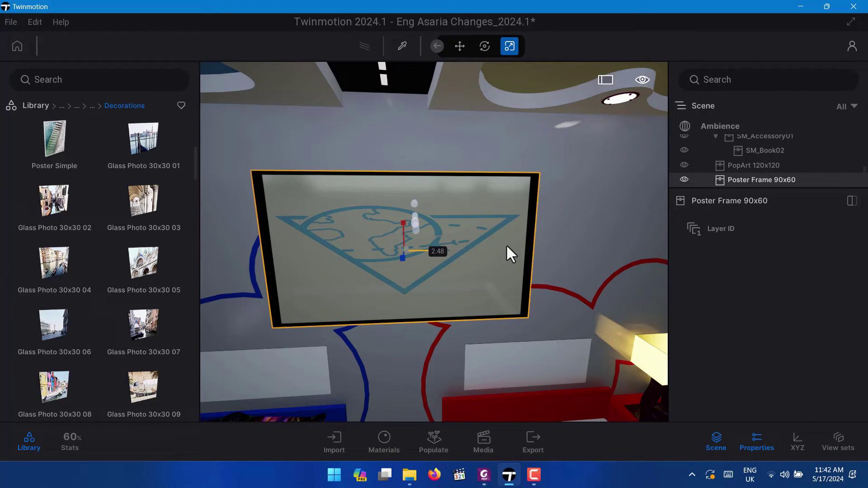
left_click_drag(506, 244, 506, 244)
mouse_move(429, 251)
left_mouse_down()
mouse_move(440, 251)
mouse_move(433, 253)
left_mouse_up()
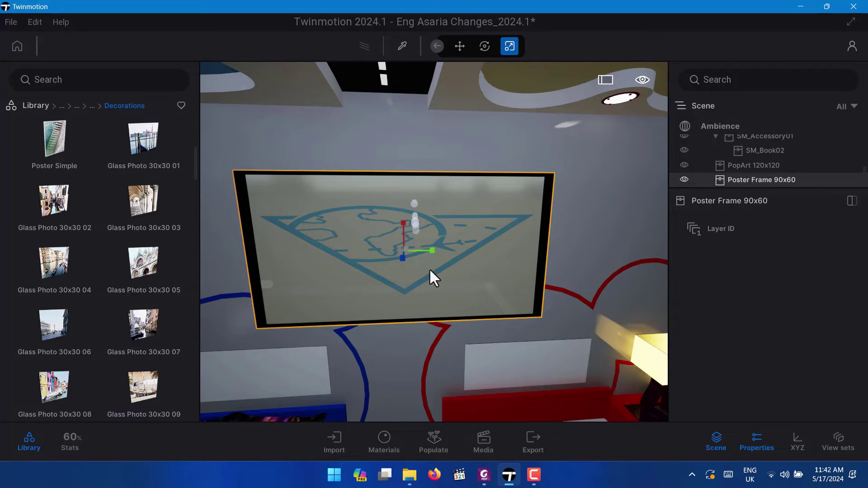
scroll(429, 267, "up", 5)
scroll(440, 232, "down", 7)
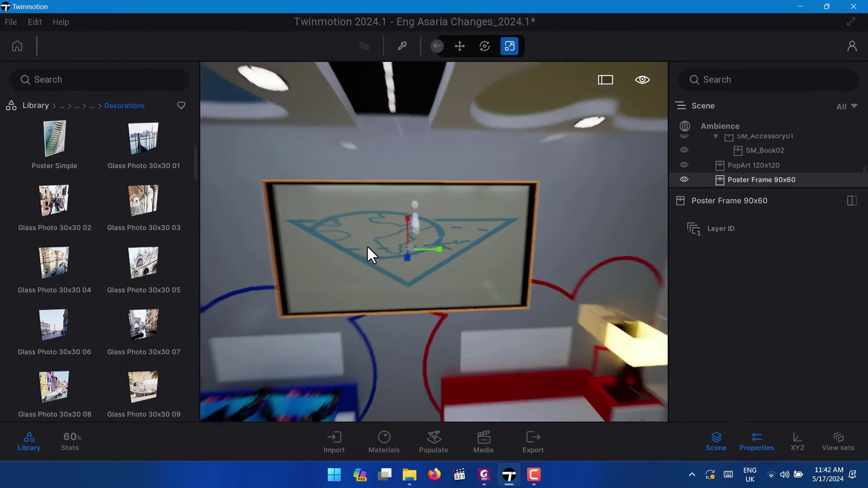
scroll(365, 202, "up", 4)
scroll(398, 211, "down", 5)
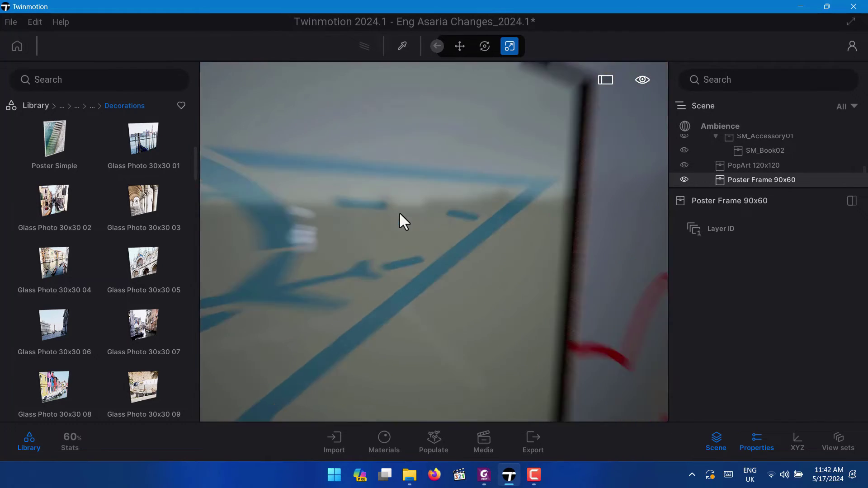
right_click_drag(398, 194, 451, 261)
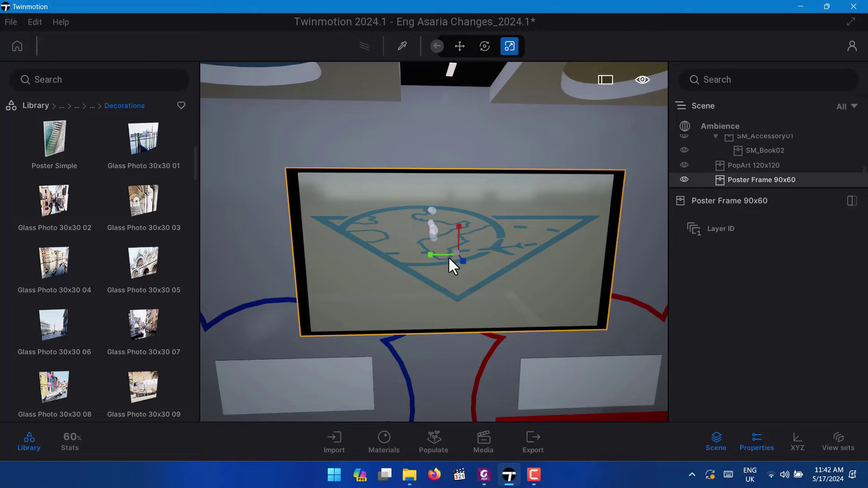
Sample the material on the front face of the poster frame with the material picker
scroll(452, 257, "up", 3)
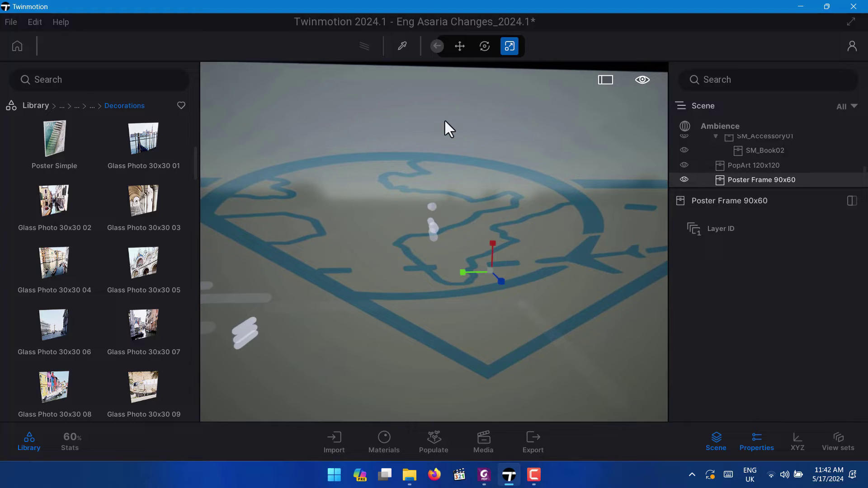
left_click(400, 43)
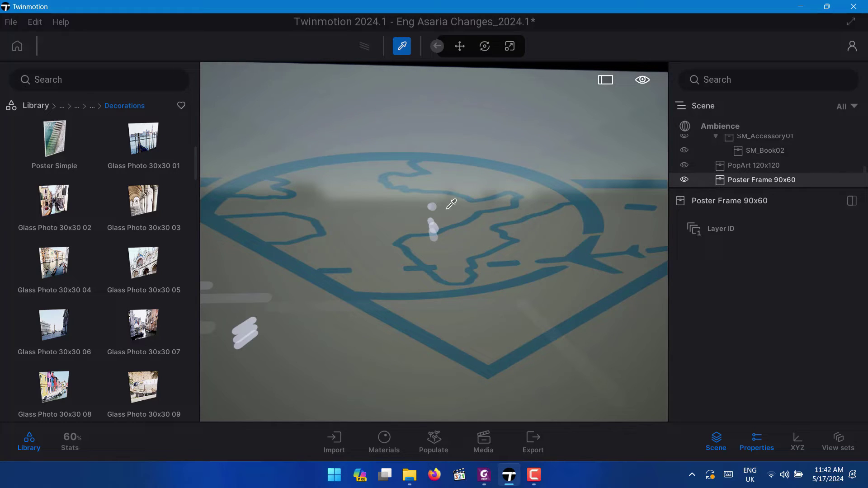
left_click(424, 162)
scroll(766, 269, "up", 4)
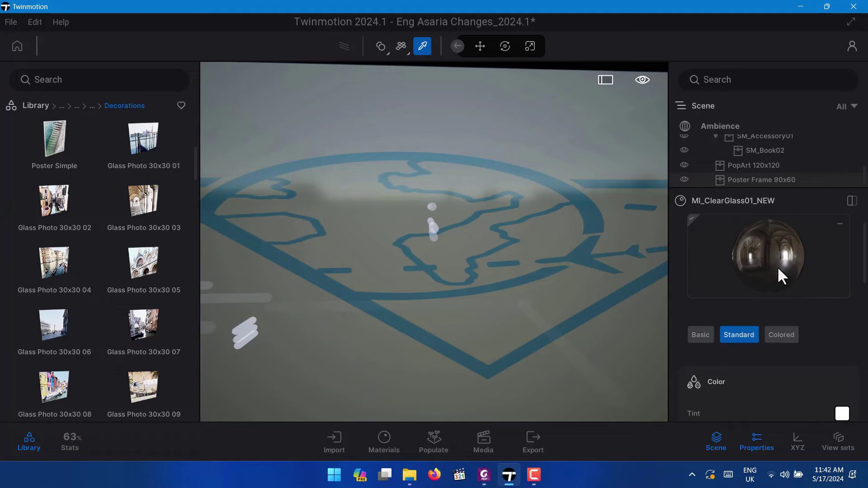
scroll(515, 215, "down", 4)
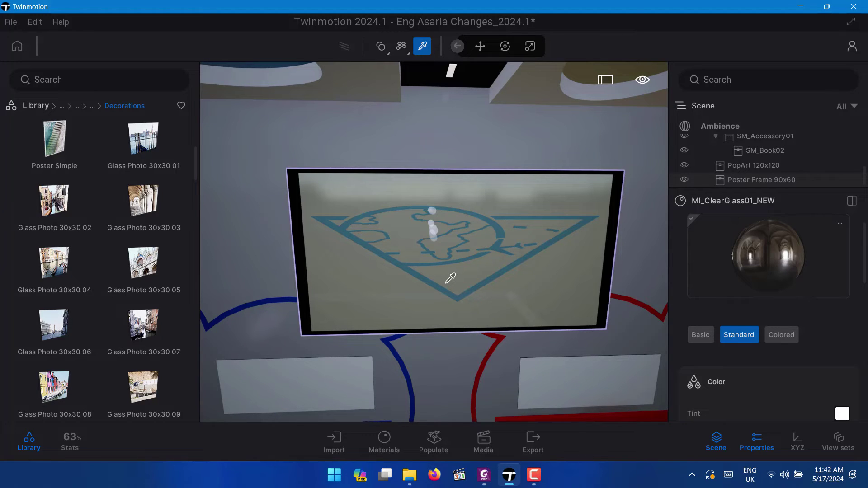
Examine the poster frame from its wardrobe-side edge, looking along the wall at the layers of glass and picture
scroll(500, 267, "up", 3)
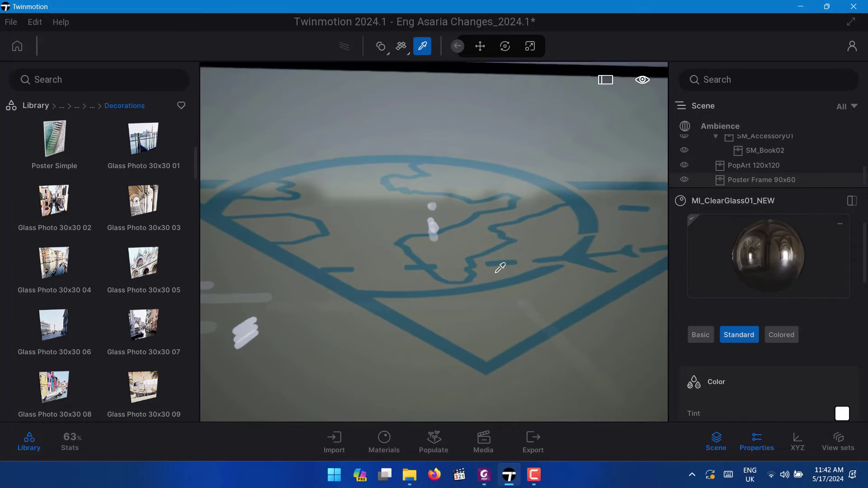
mouse_move(500, 268)
middle_mouse_down()
mouse_move(472, 270)
mouse_move(488, 273)
middle_mouse_up()
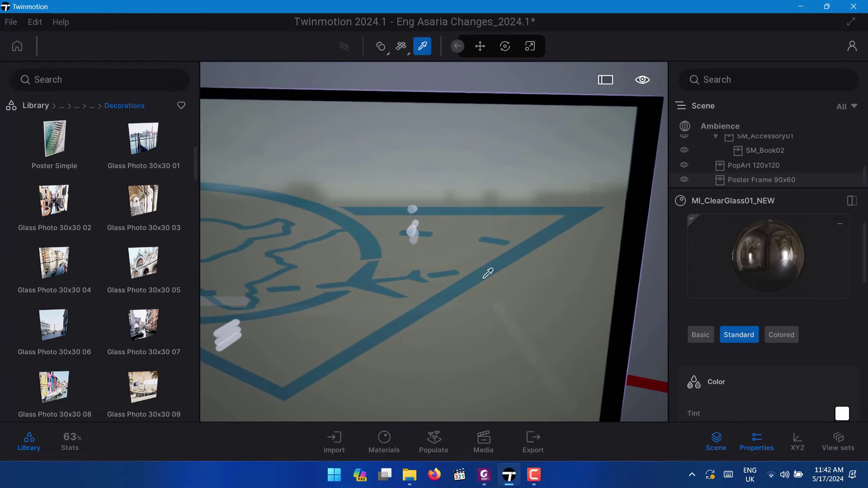
right_click_drag(478, 339, 473, 346)
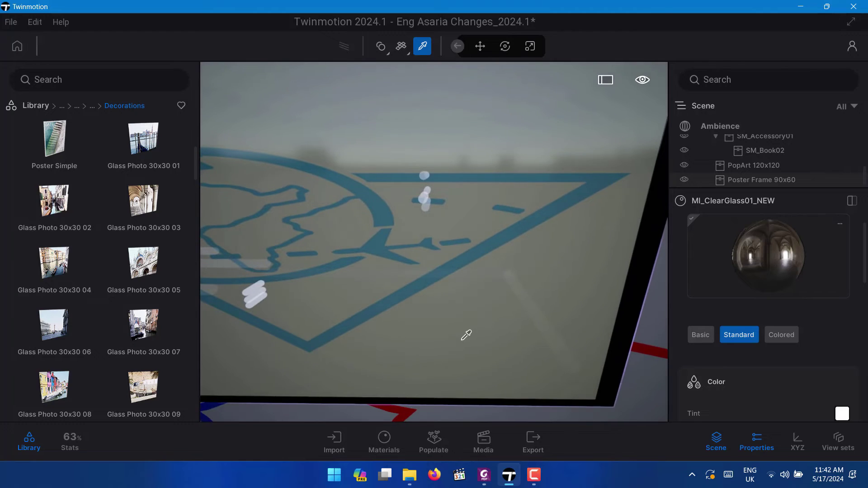
scroll(466, 335, "up", 2)
scroll(466, 334, "down", 2)
right_click_drag(451, 291, 443, 269)
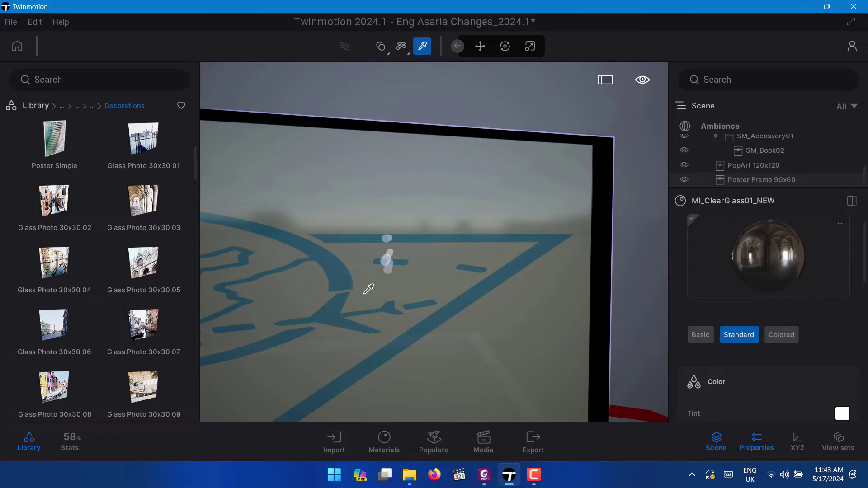
middle_click_drag(364, 294, 585, 301, "shift")
key("Right")
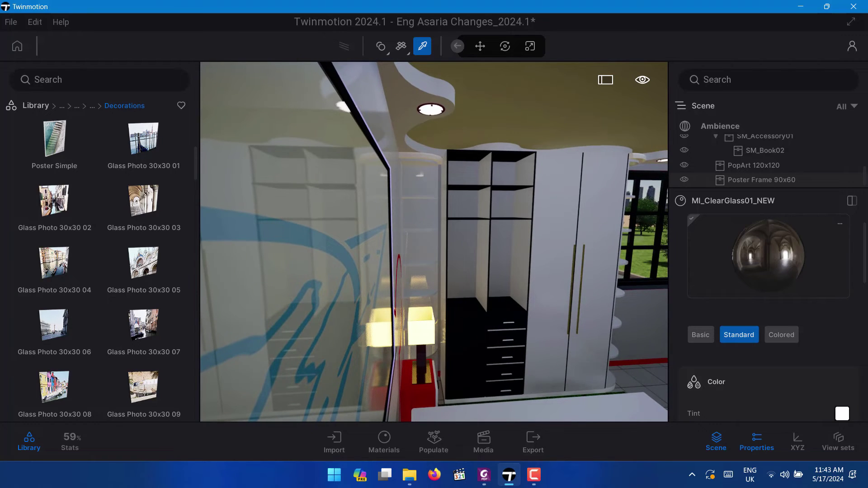
middle_click_drag(456, 289, 484, 315, "shift")
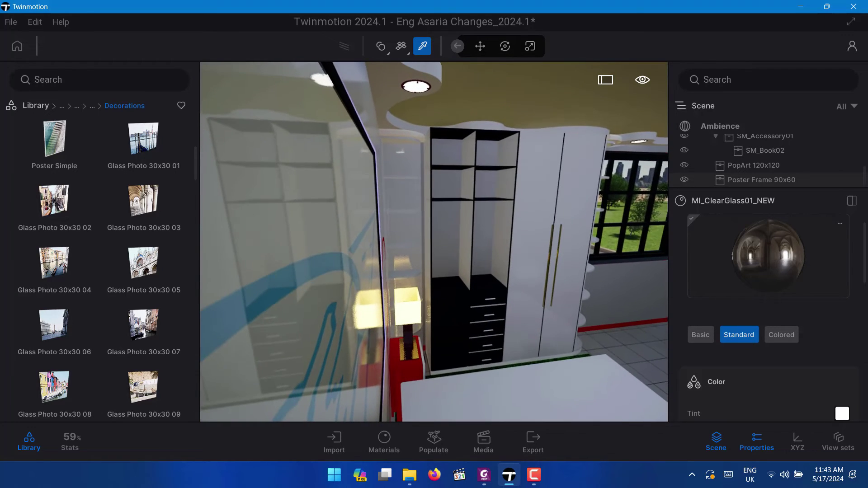
key("Right")
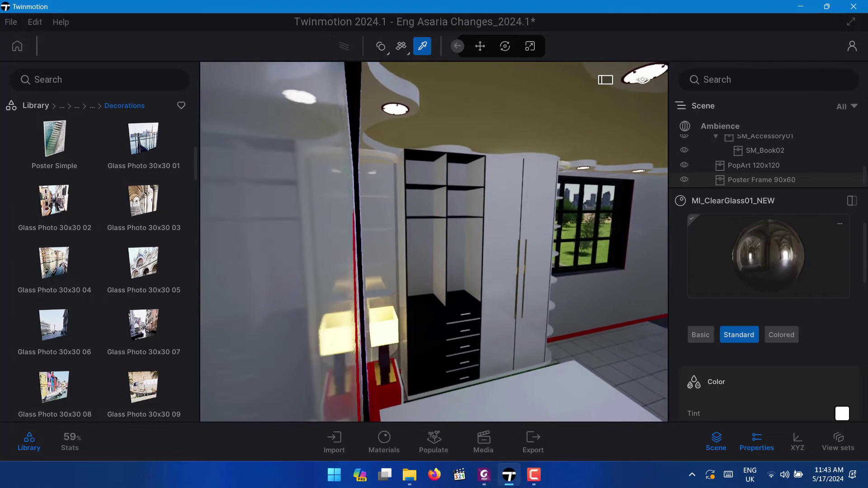
key("s")
key("w")
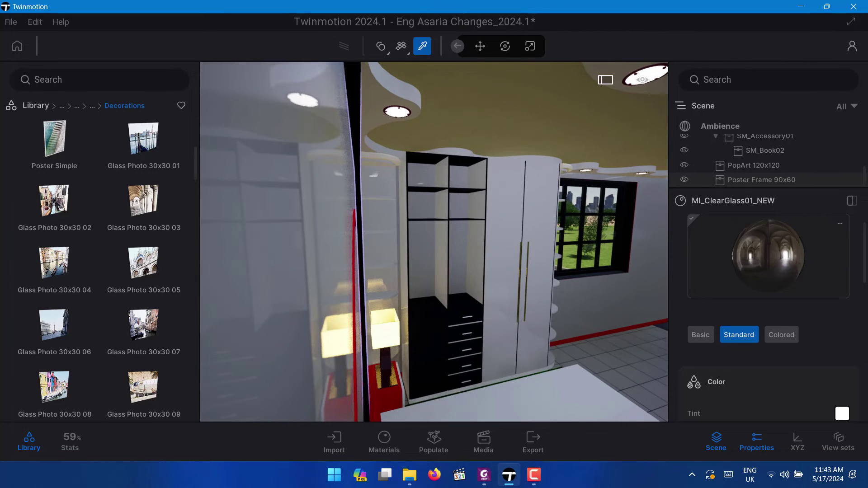
key("w")
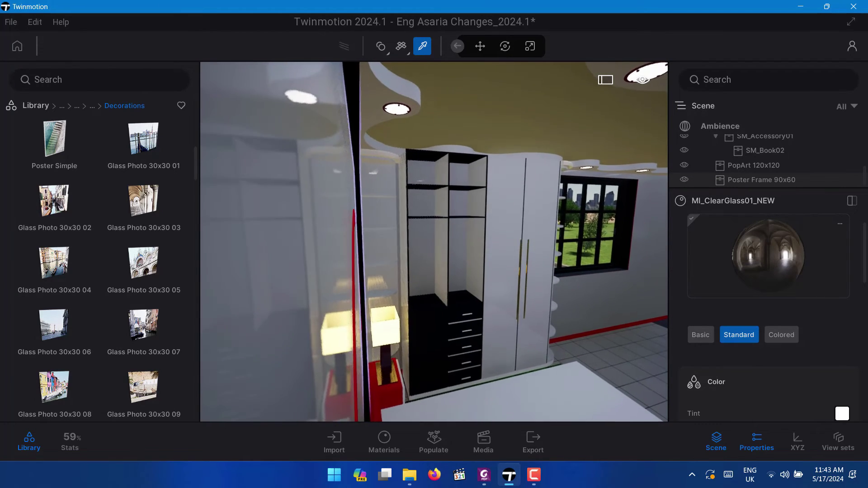
right_click_drag(434, 242, 422, 242)
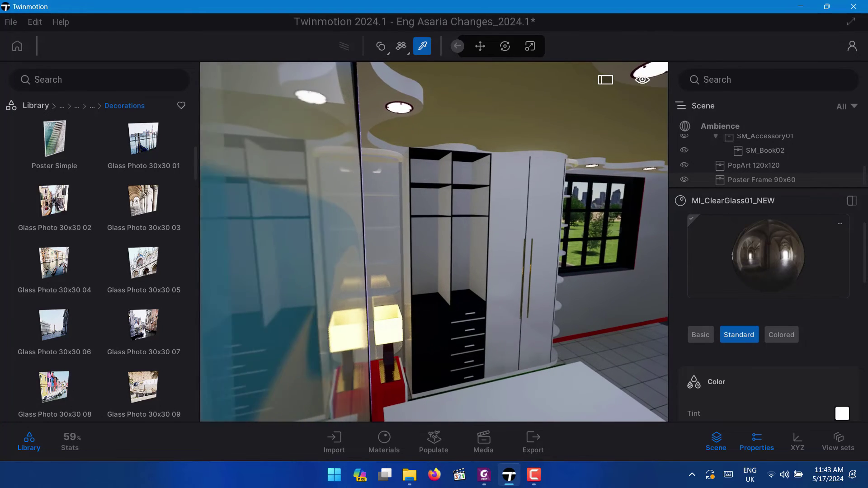
right_click_drag(552, 297, 544, 300)
scroll(529, 239, "up", 3)
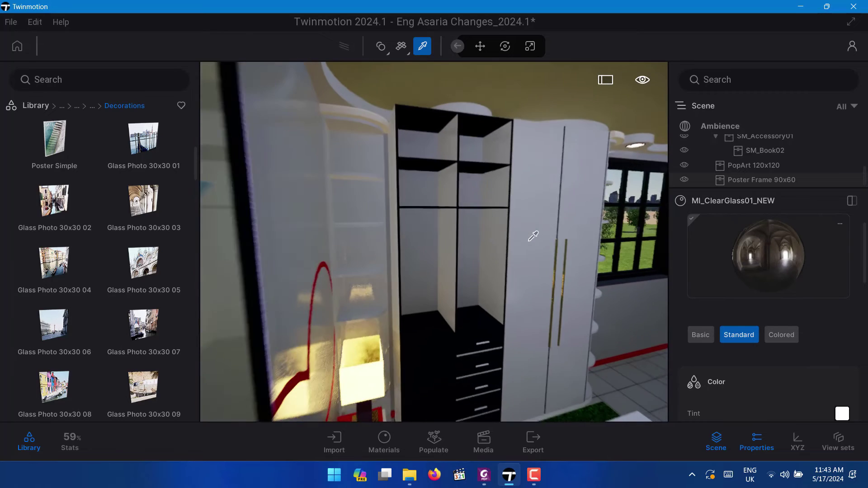
right_click_drag(529, 239, 490, 237)
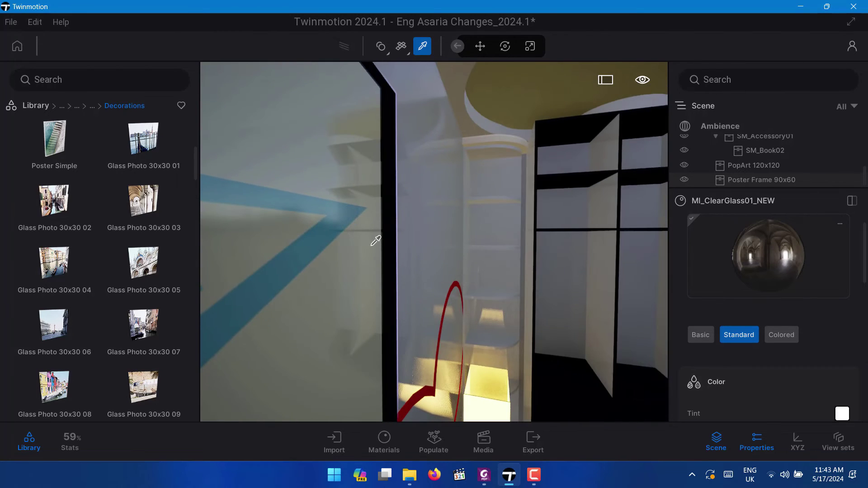
right_click_drag(372, 245, 419, 256)
middle_click_drag(372, 245, 410, 248, "shift")
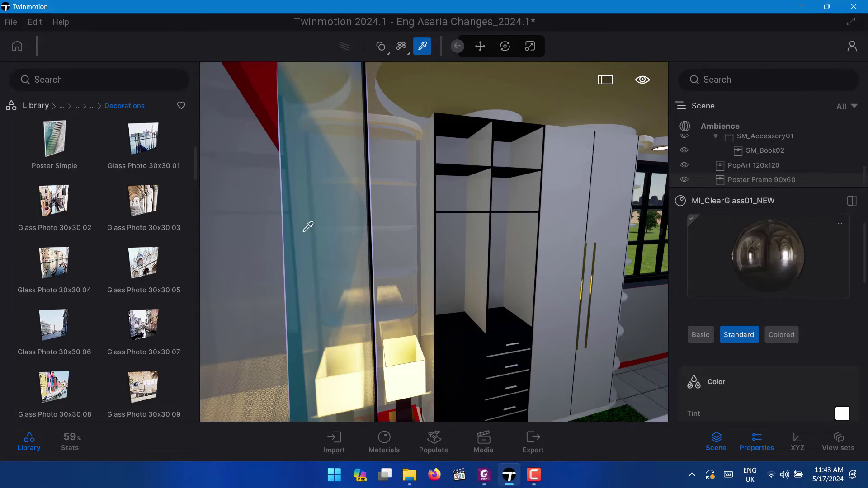
Pick the picture material behind the glass through the open side of the poster frame
left_click(331, 151)
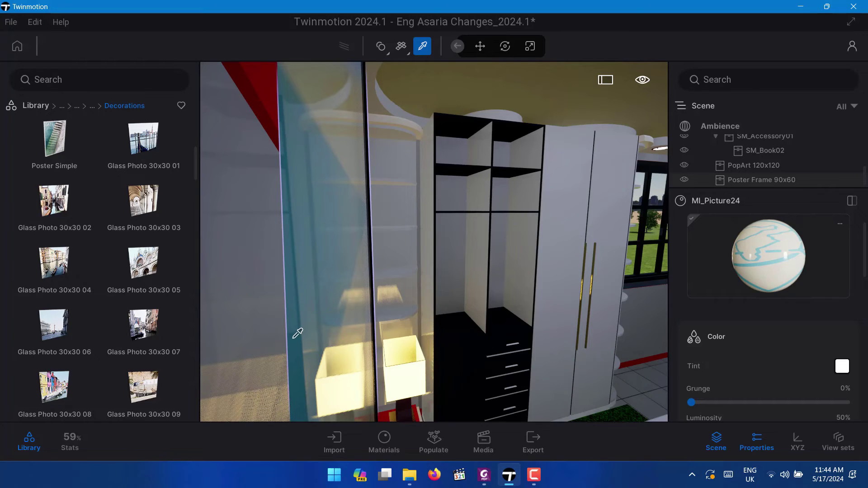
left_click(367, 236)
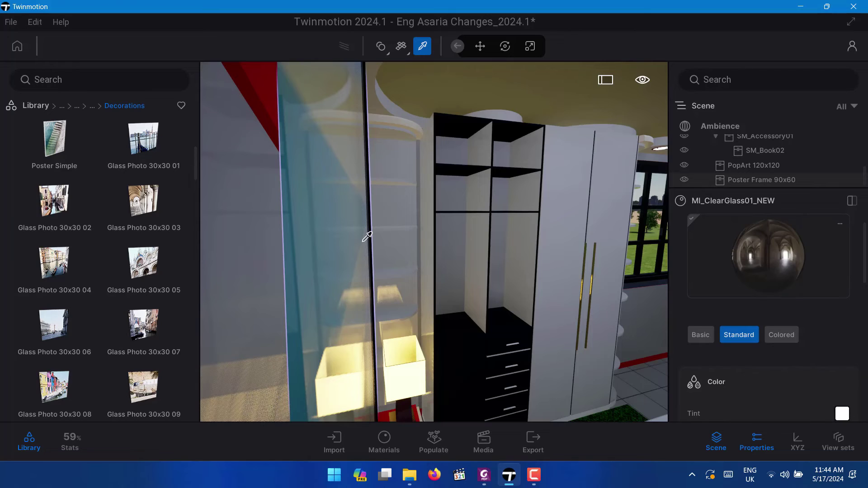
left_click(319, 253)
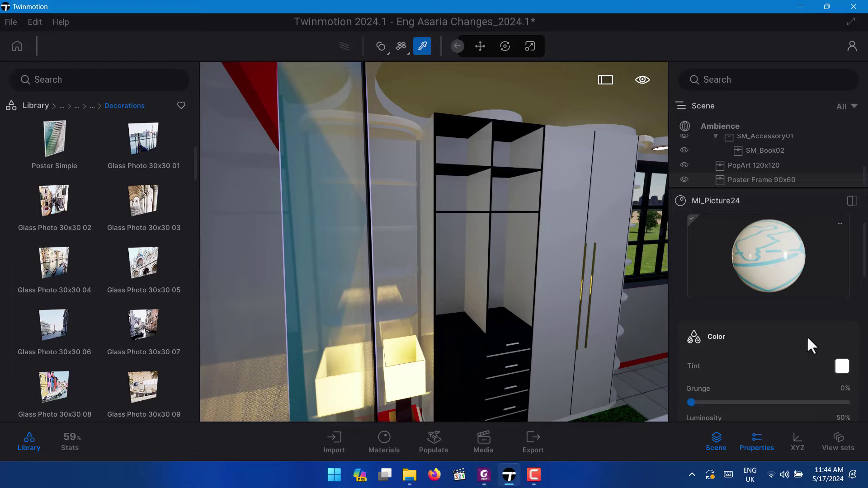
scroll(807, 340, "down", 3)
left_click(841, 222)
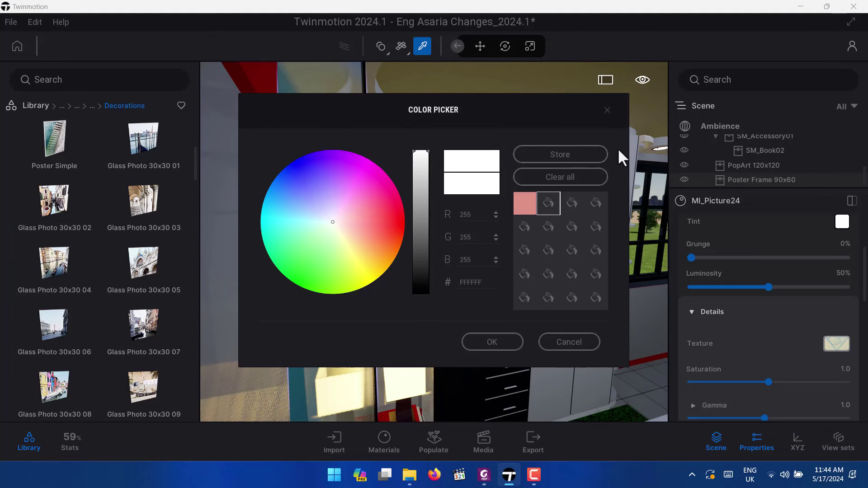
left_click(561, 342)
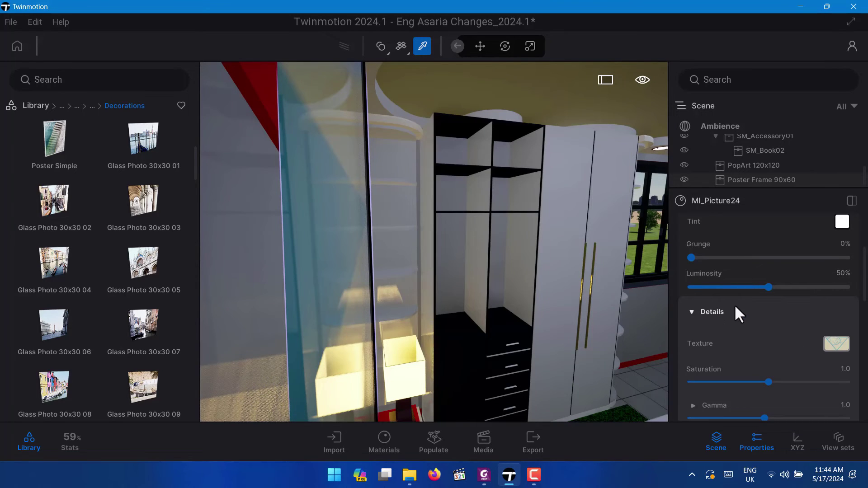
Replace the picture's colour texture with the image _37926c53-fe2e-4e5a-929c-358a12704633.jpeg from the Downloads folder
scroll(734, 304, "up", 1)
left_click(841, 364)
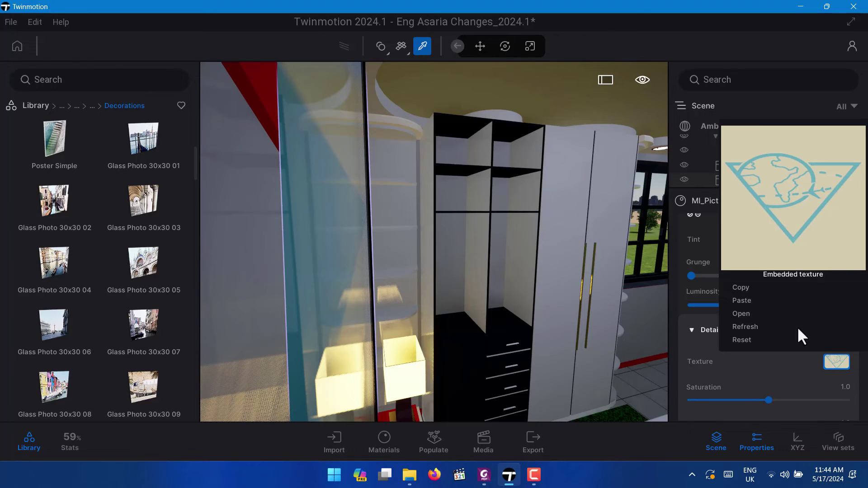
left_click(745, 315)
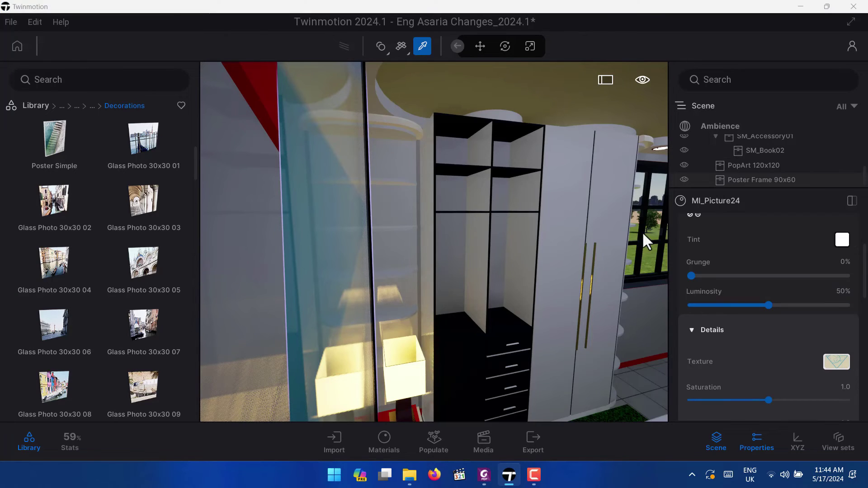
left_click(185, 131)
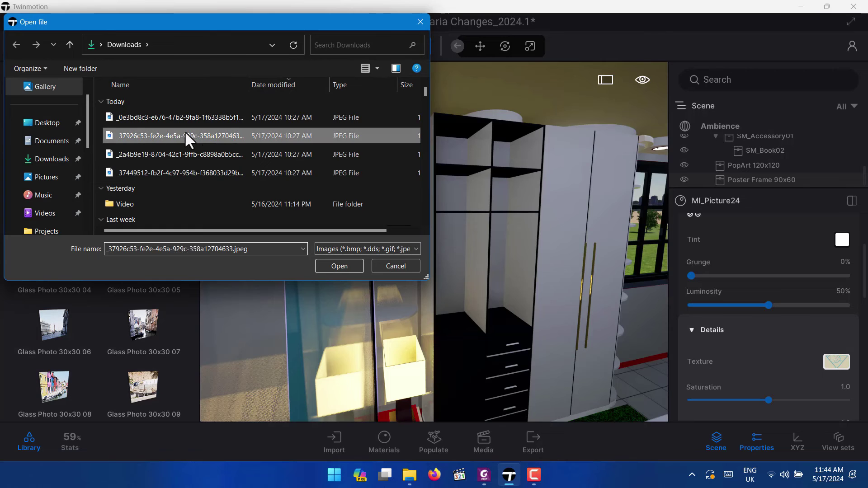
left_click(339, 266)
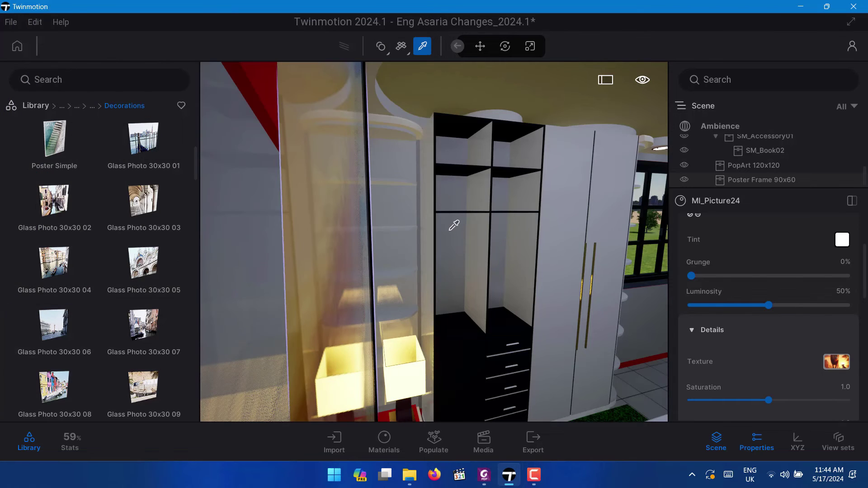
Rescale the lion poster frame above the beds to a nearly square format, narrowing its width and stretching its height to a scale of about 1.21
scroll(457, 213, "up", 5)
scroll(441, 209, "down", 5)
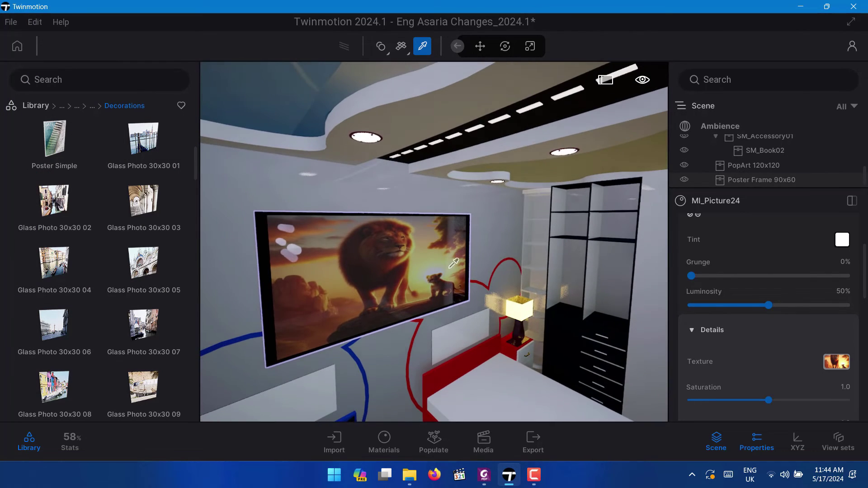
right_click_drag(446, 258, 388, 263)
scroll(386, 259, "up", 2)
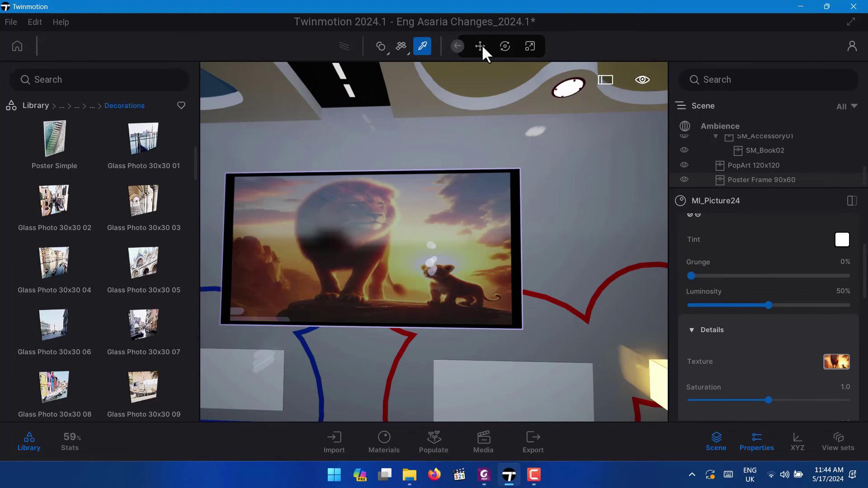
left_click(387, 213)
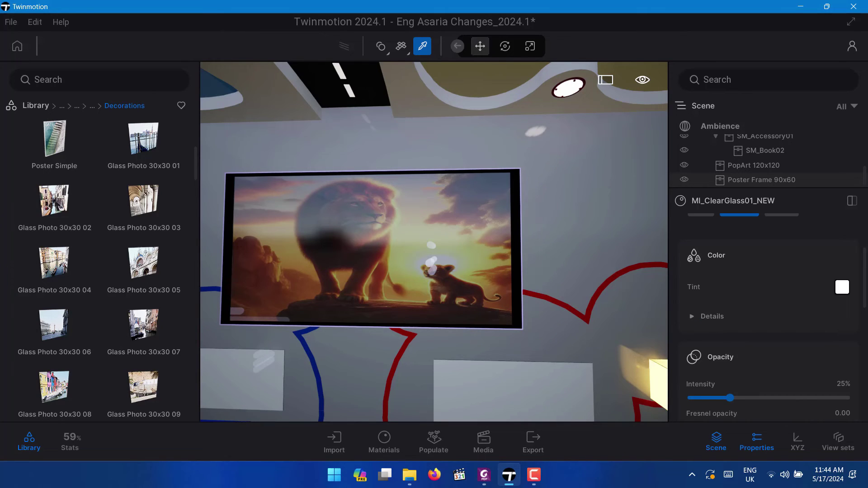
left_click(530, 45)
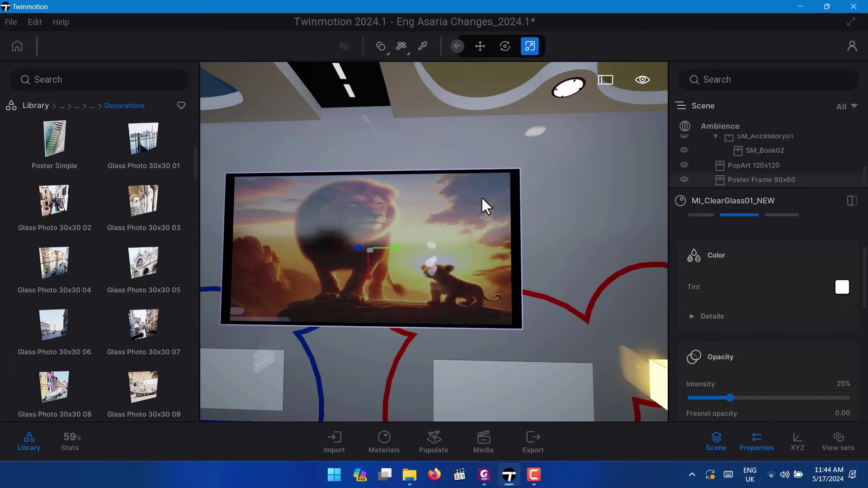
left_click_drag(395, 251, 374, 296)
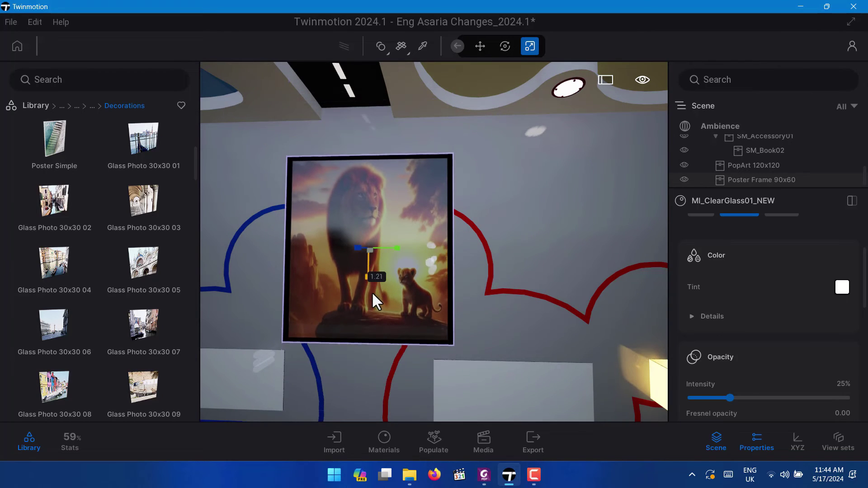
left_click_drag(397, 247, 423, 250)
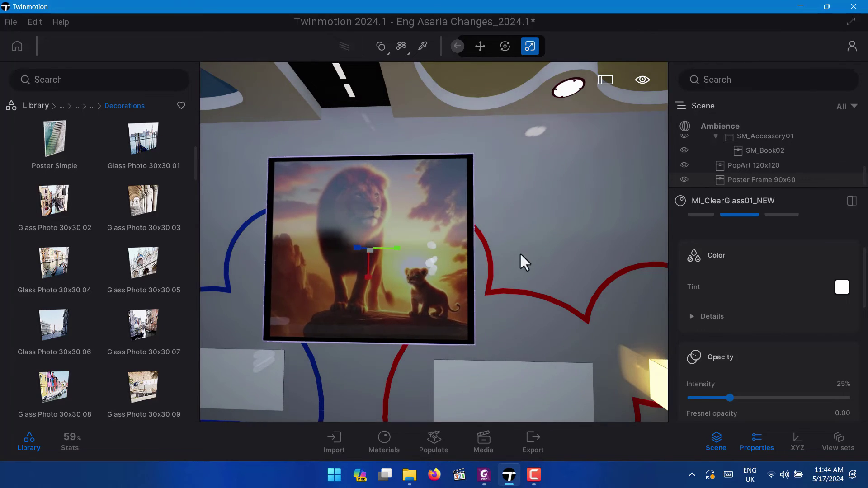
Inspect the resized lion poster on the bed wall from several angles and distances
scroll(394, 230, "down", 5)
scroll(365, 222, "up", 3)
scroll(367, 218, "up", 2)
middle_click_drag(370, 179, 441, 185)
right_click_drag(440, 185, 408, 181)
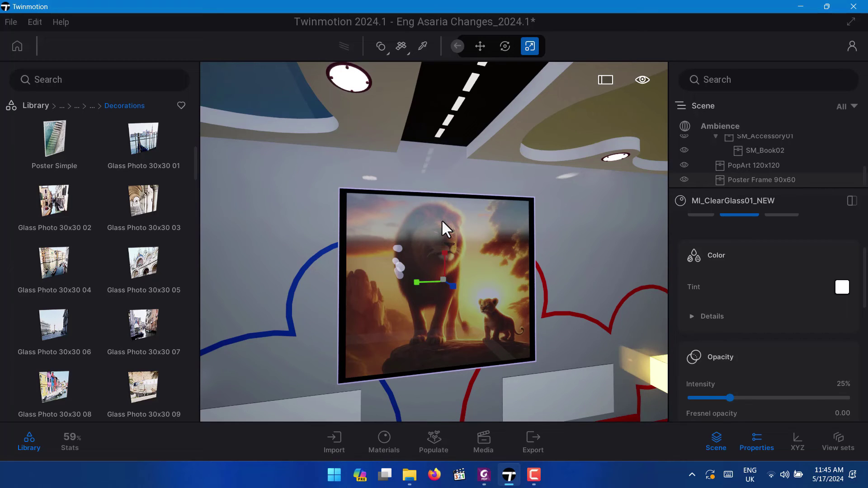
right_click_drag(458, 253, 480, 233)
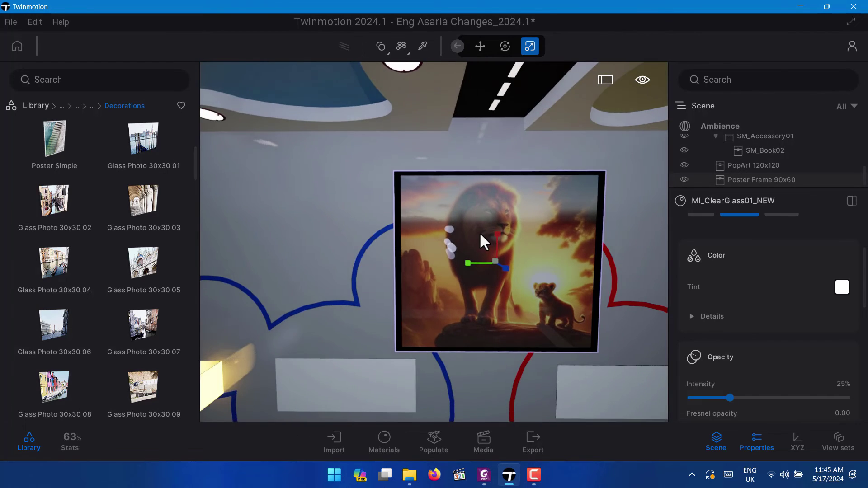
middle_click_drag(480, 234, 452, 203)
scroll(484, 222, "up", 4)
scroll(440, 218, "down", 3)
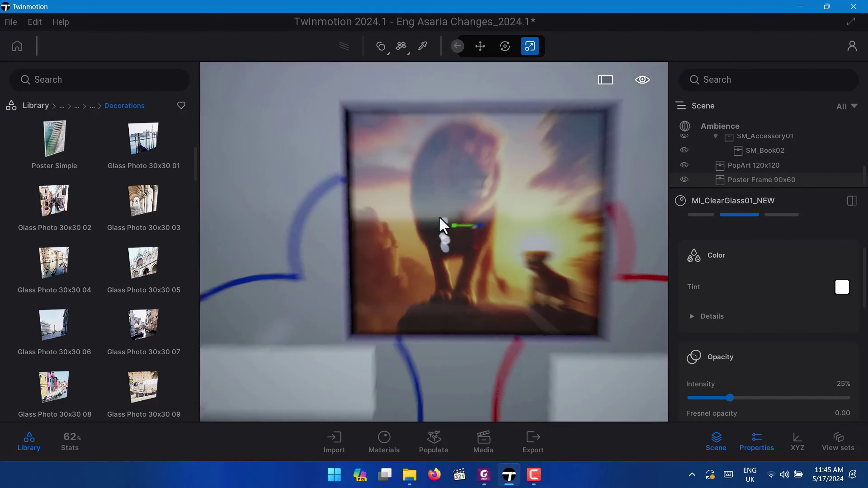
Pick the lion picture's material with the material picker, reaching it behind the glass from the side of the poster frame
scroll(494, 202, "up", 3)
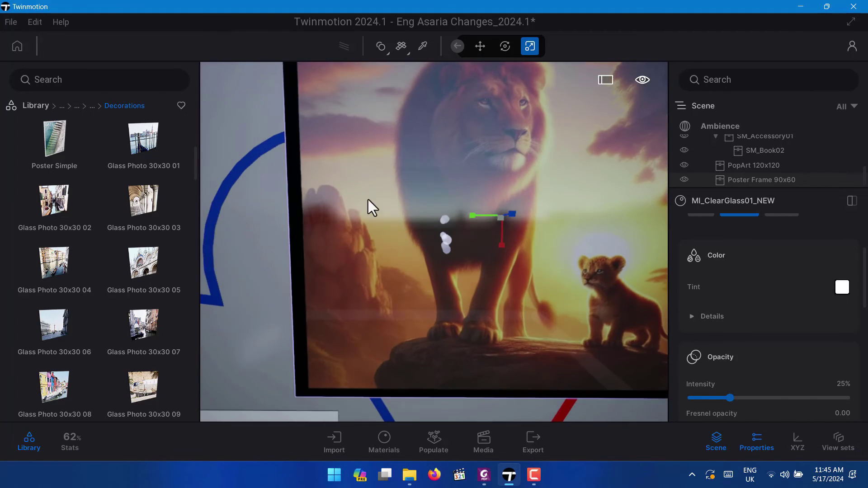
right_click_drag(365, 184, 429, 171)
scroll(365, 184, "up", 3)
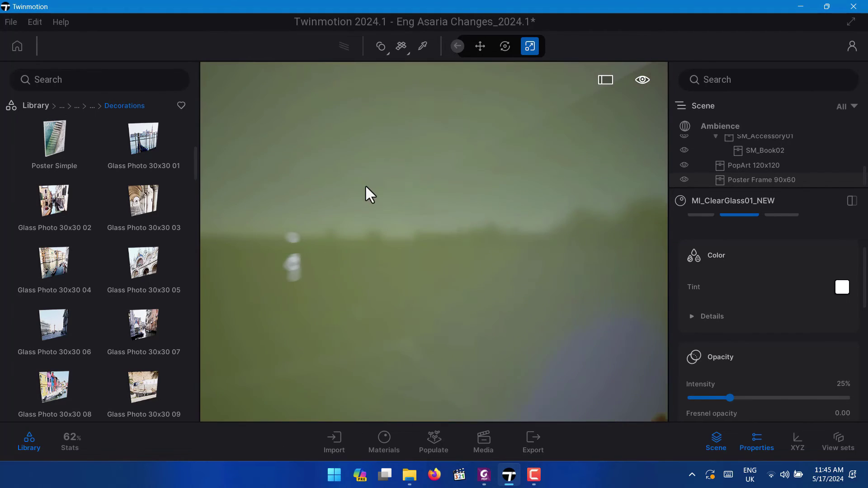
scroll(336, 207, "down", 3)
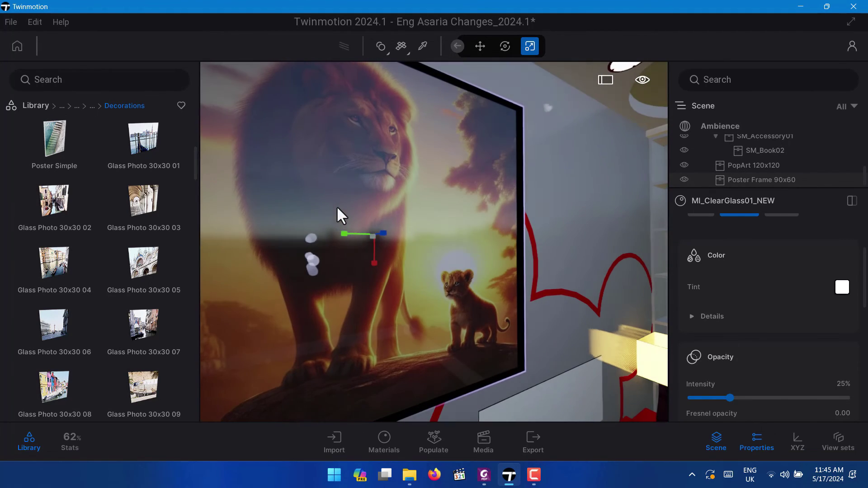
middle_click_drag(346, 151, 466, 159, "shift")
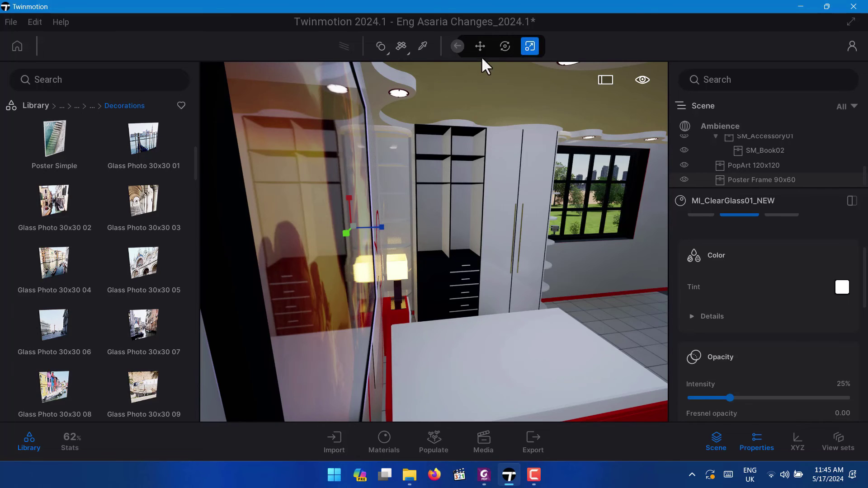
right_click_drag(455, 178, 442, 170)
scroll(441, 170, "up", 3)
right_click_drag(347, 224, 403, 194)
left_click_drag(400, 194, 387, 98)
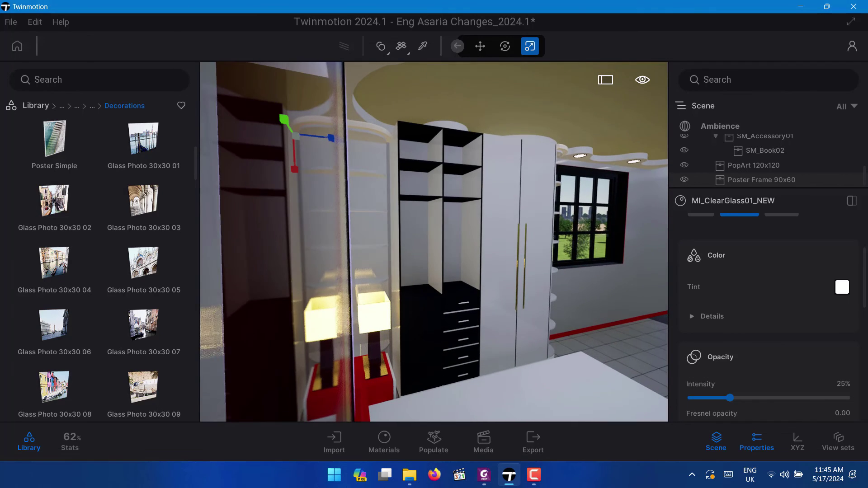
left_click(422, 45)
left_click(257, 197)
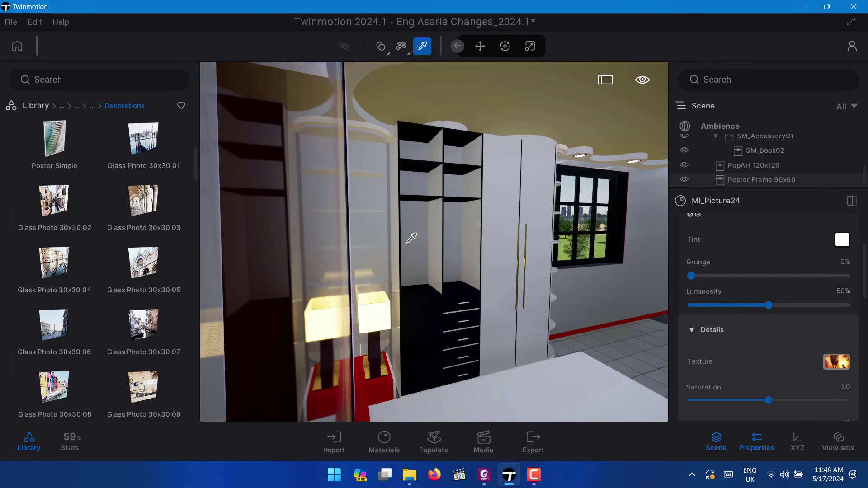
Examine the lion poster and its glass reflections on the bed wall, both close up and from across the room
right_click_drag(406, 243, 401, 242)
scroll(401, 242, "down", 4)
scroll(401, 242, "up", 4)
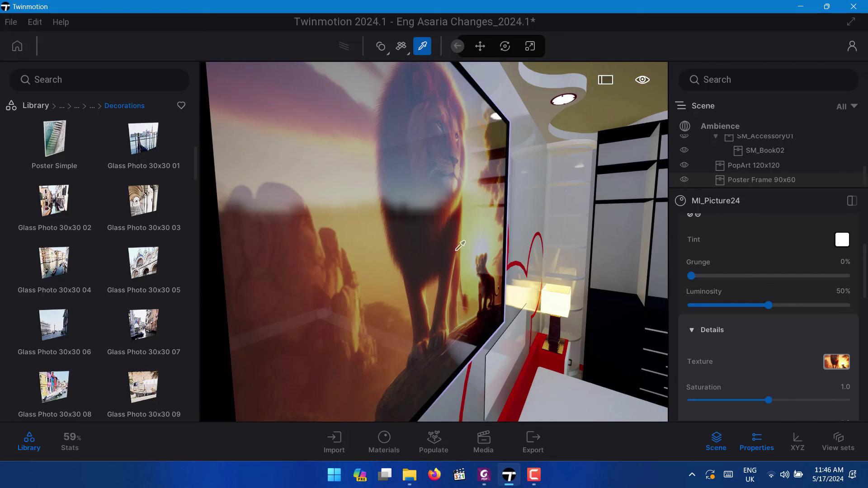
right_click_drag(456, 251, 419, 250)
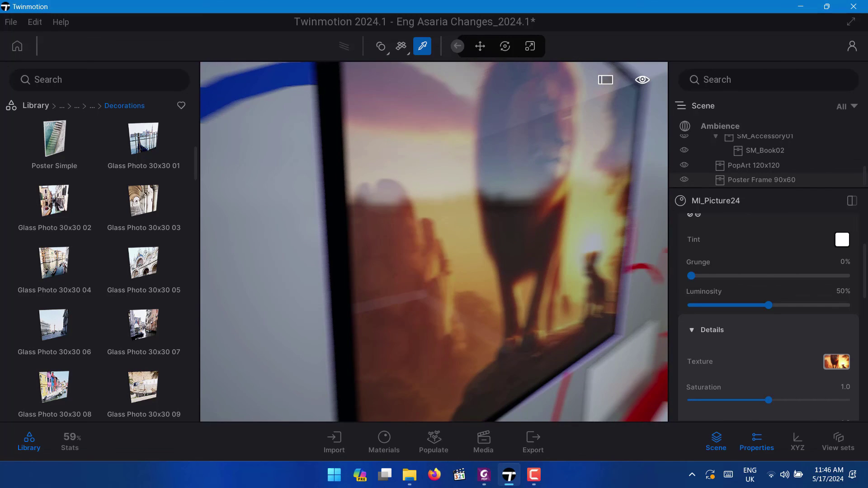
scroll(457, 248, "down", 5)
scroll(465, 267, "up", 4)
right_click_drag(465, 267, 440, 283)
scroll(462, 270, "up", 3)
scroll(449, 280, "down", 5)
right_click_drag(407, 256, 429, 256)
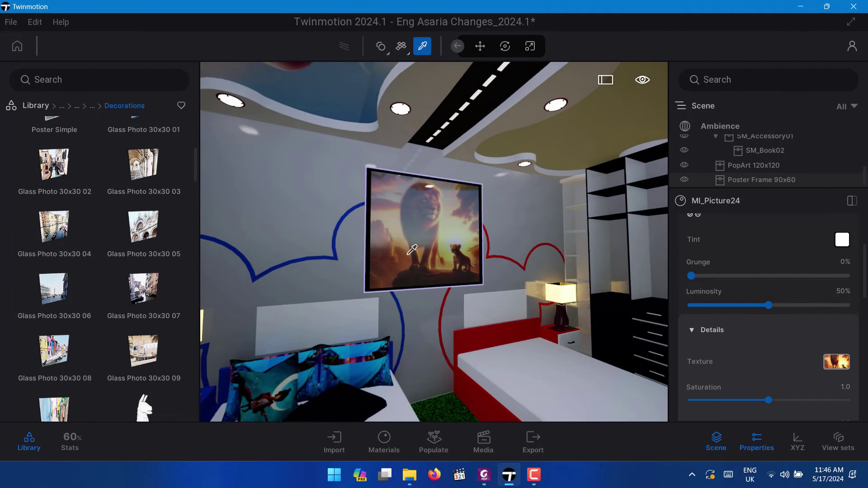
key("Up")
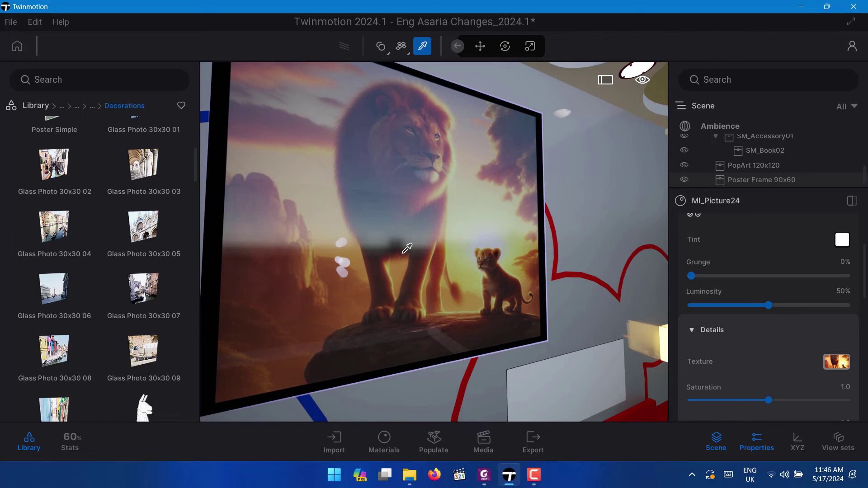
left_click(533, 474)
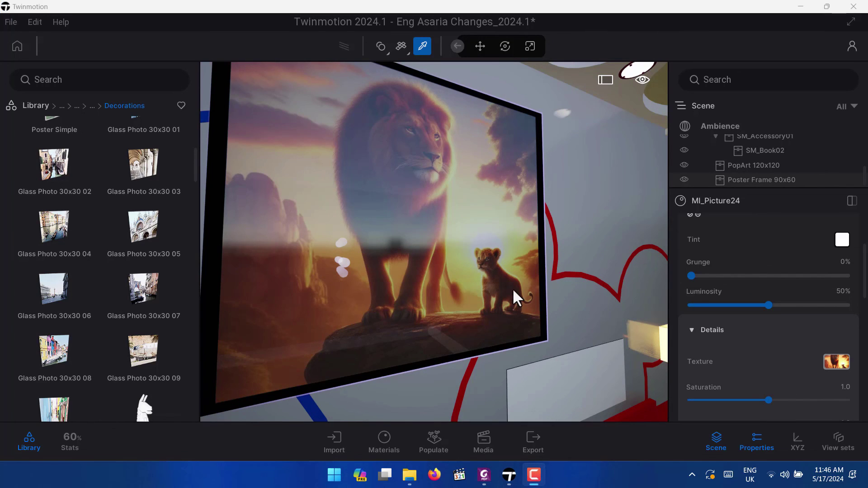